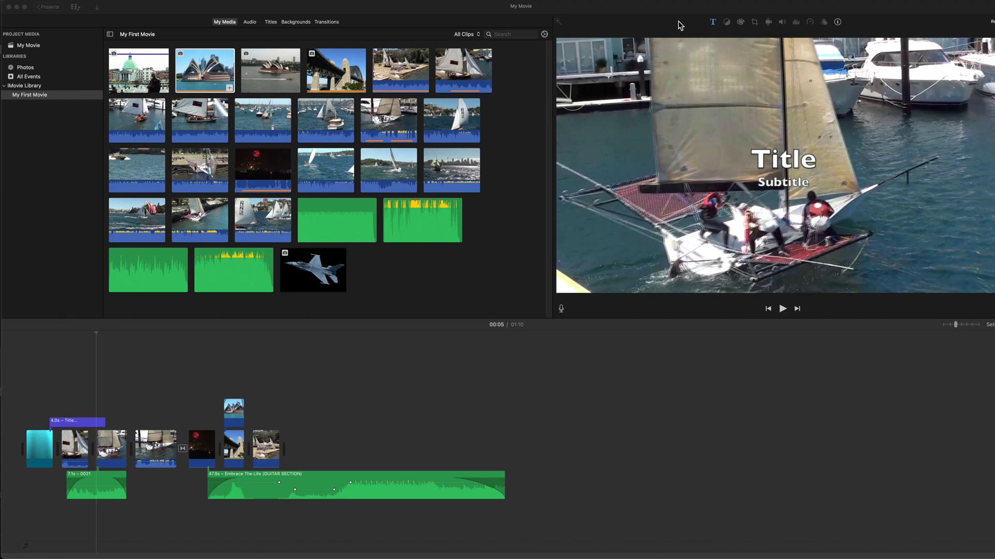
# - Bring the movie forward and select the sailing clip, Embrace The Life music and title clip
pyautogui.click(156, 448)
pyautogui.click(155, 454)
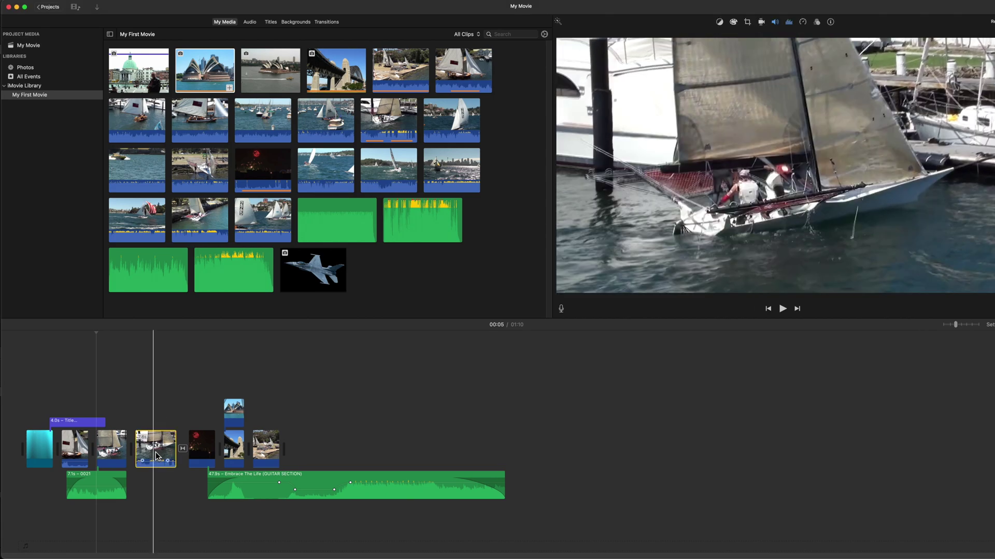
pyautogui.click(311, 480)
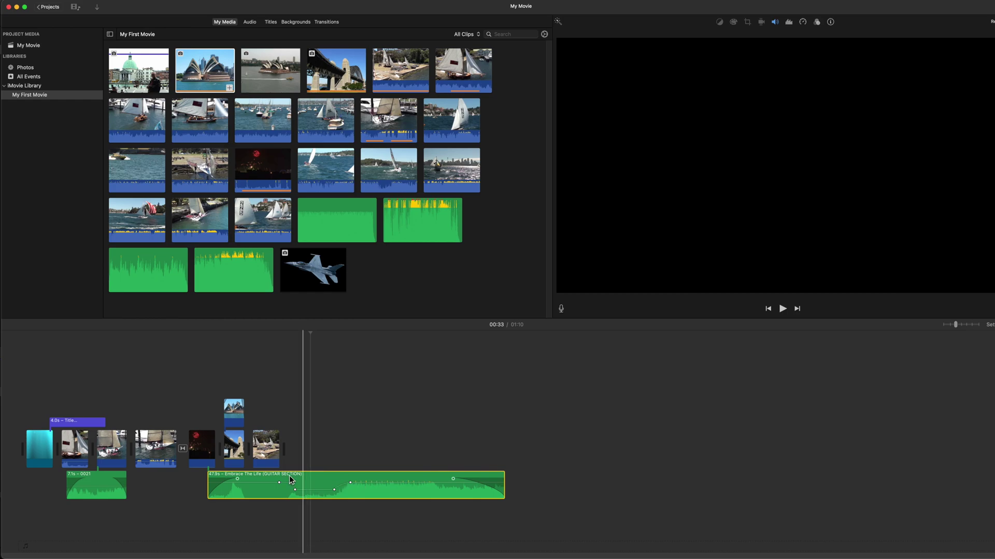
pyautogui.click(76, 424)
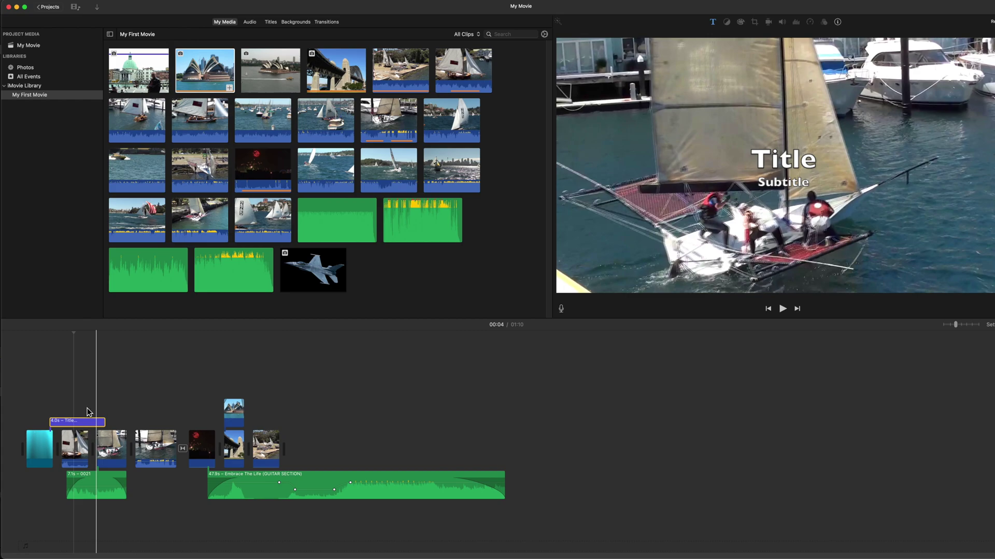
# - Move the playhead to the flag-sail clip and open Color Balance for the second clip
pyautogui.click(79, 417)
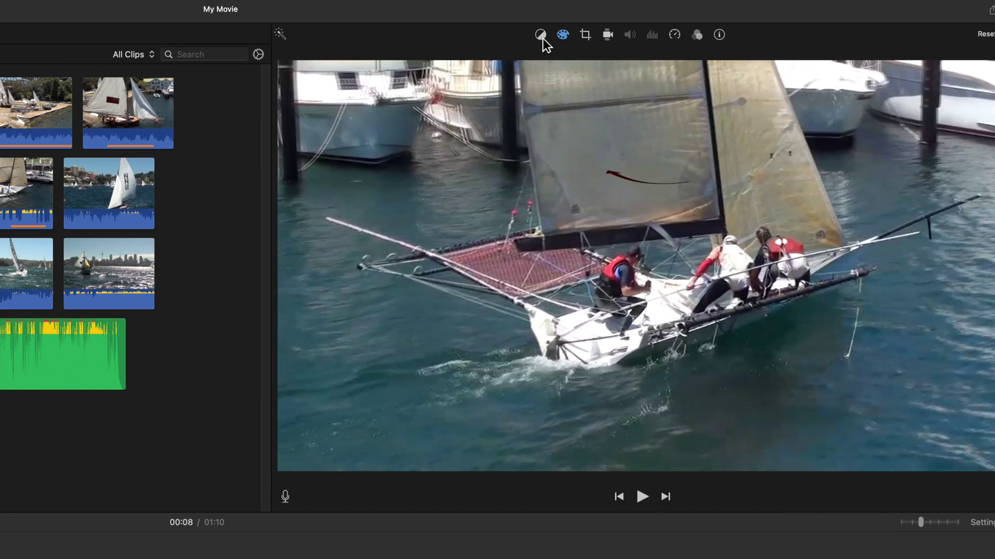
pyautogui.click(540, 35)
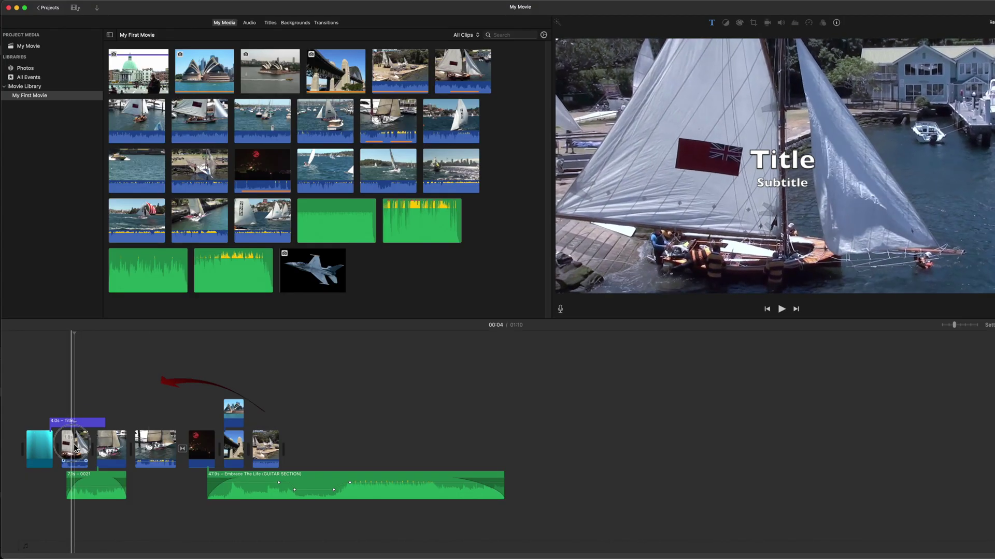
pyautogui.click(74, 445)
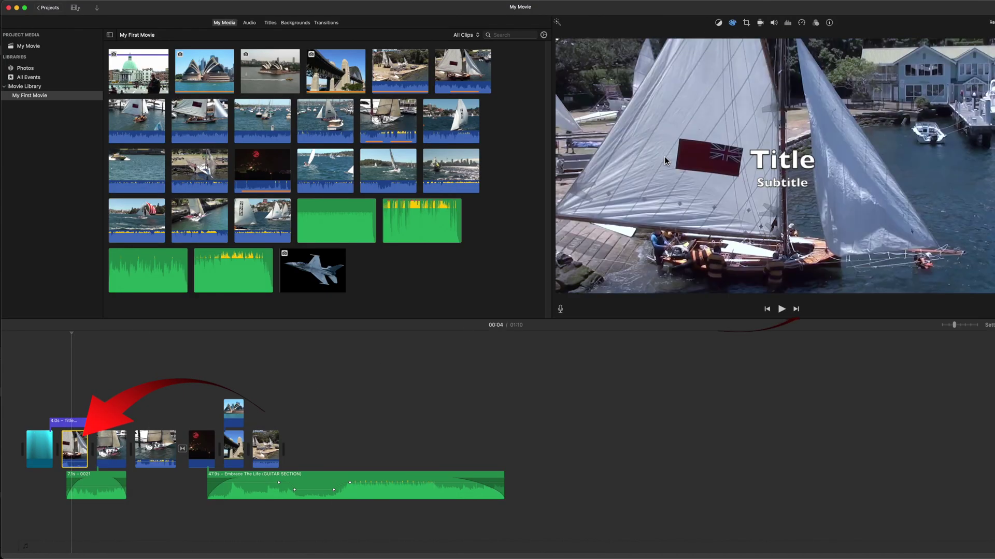
pyautogui.click(719, 24)
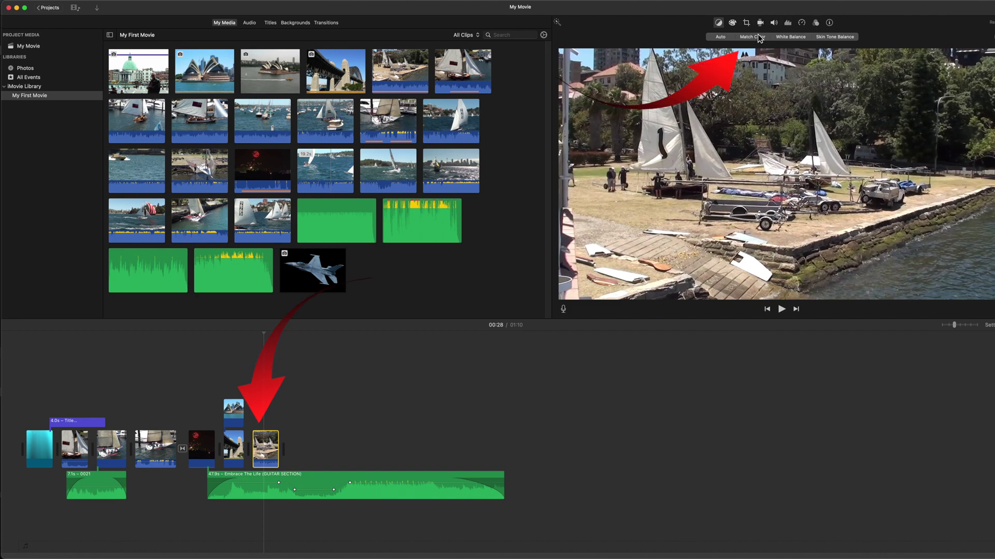
# - Match Color to the M-sail boat frame, toggle the preview, and apply it
pyautogui.click(752, 37)
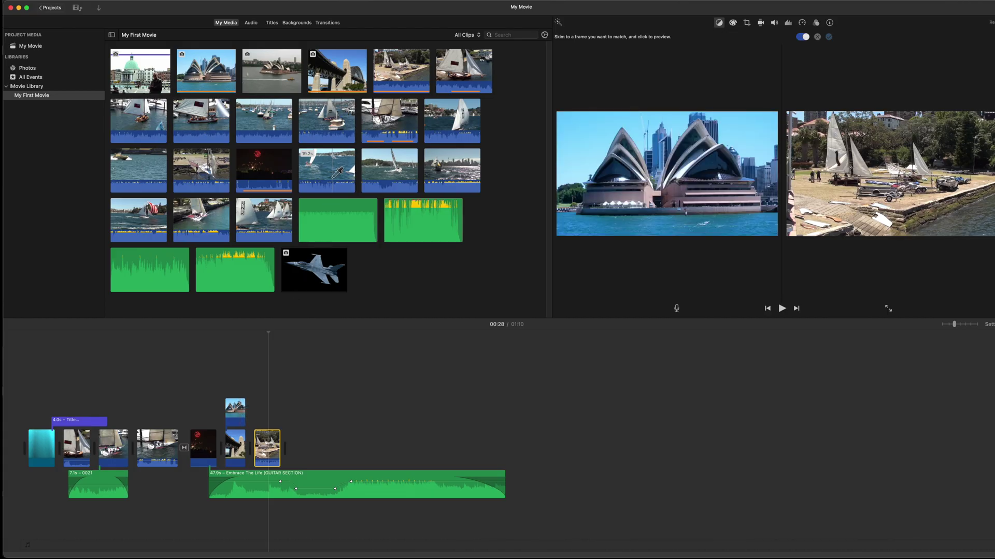
pyautogui.click(330, 166)
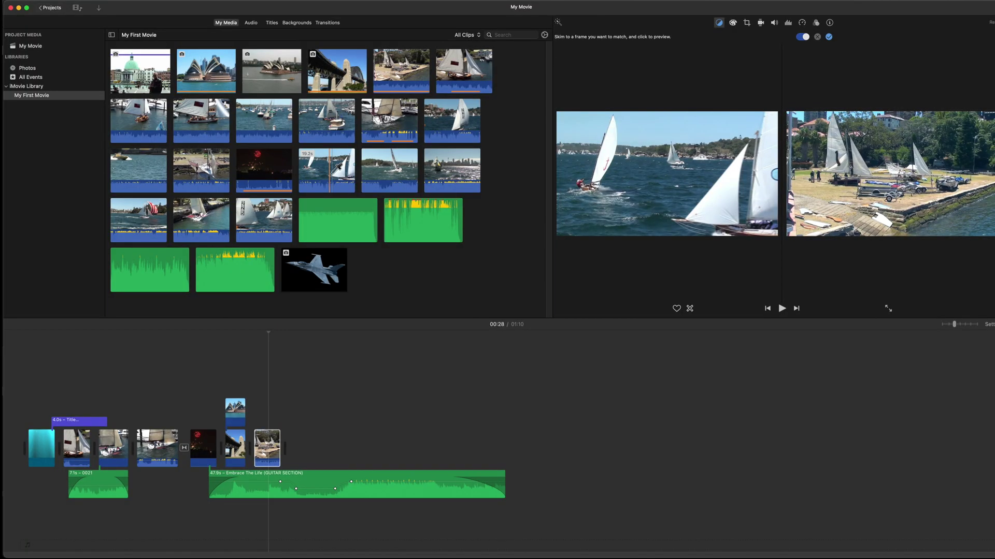
pyautogui.click(332, 170)
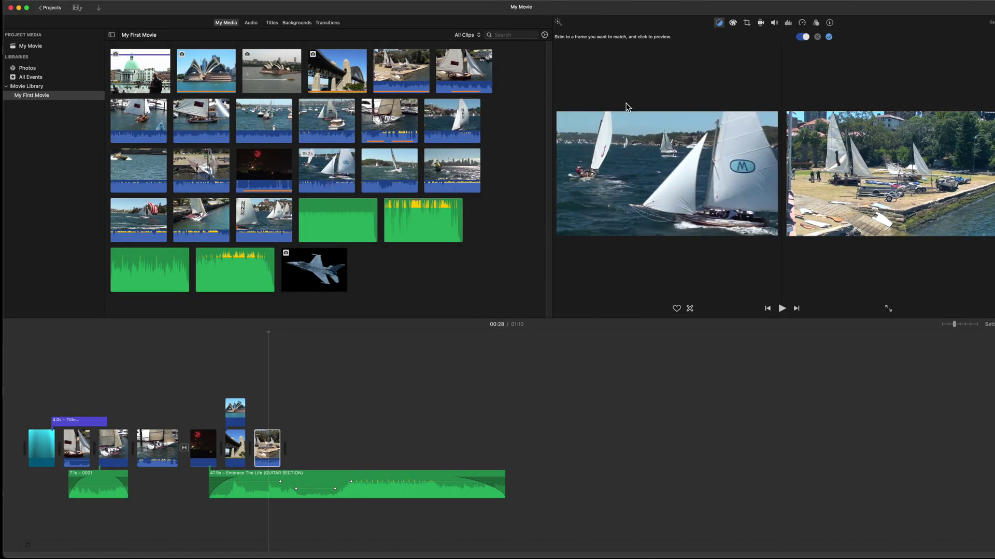
pyautogui.click(805, 37)
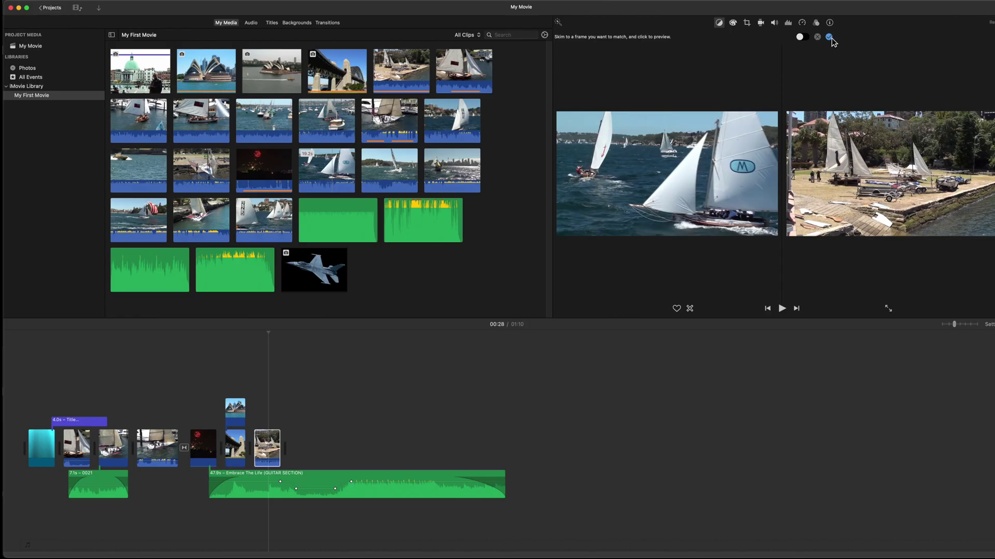
pyautogui.click(717, 63)
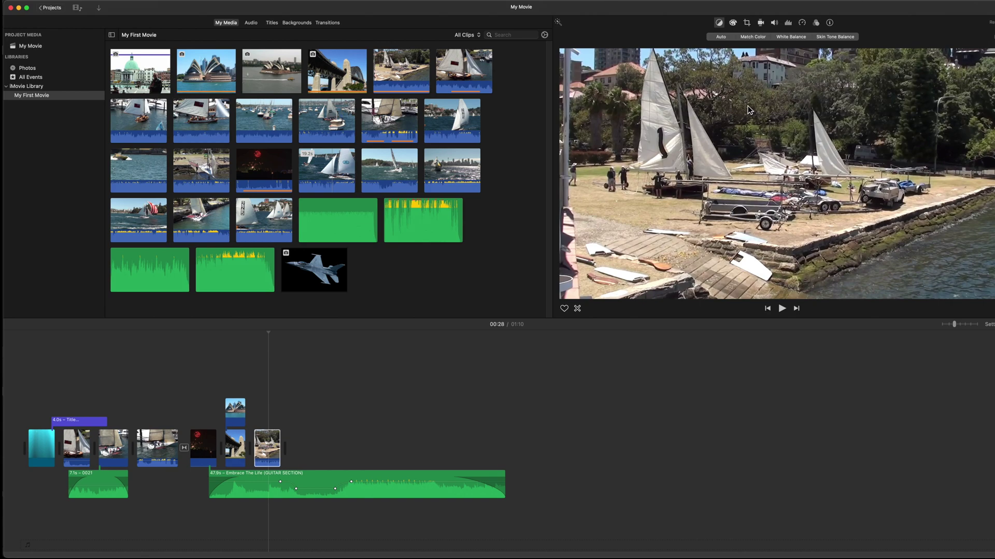
# - Select the Opera House cutaway and white-balance it from a neutral spot on the building
pyautogui.click(270, 443)
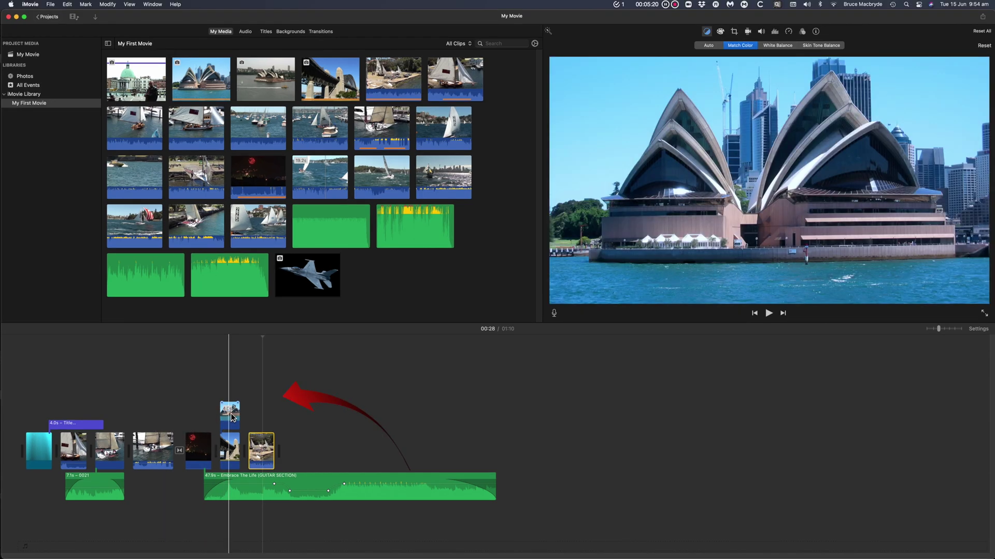
pyautogui.click(239, 400)
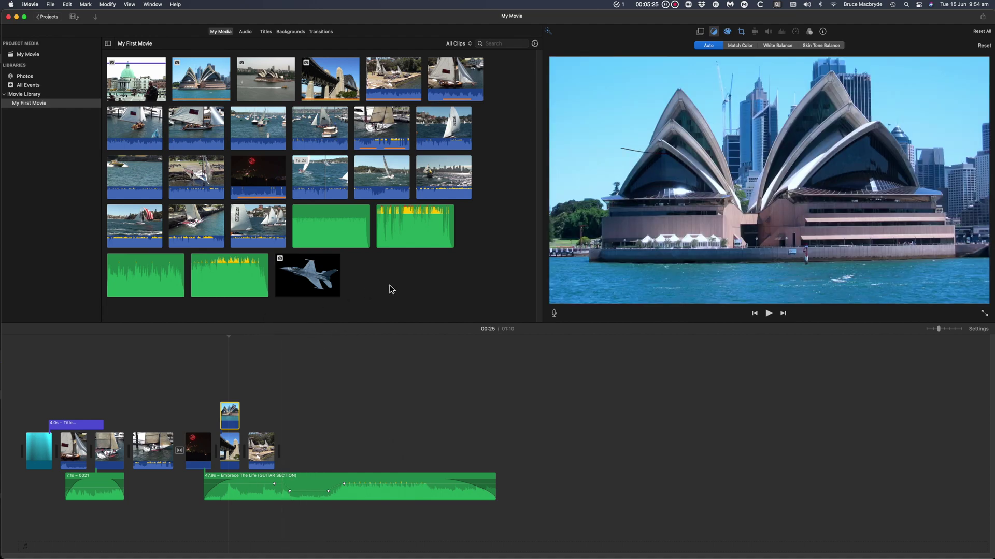
pyautogui.click(778, 45)
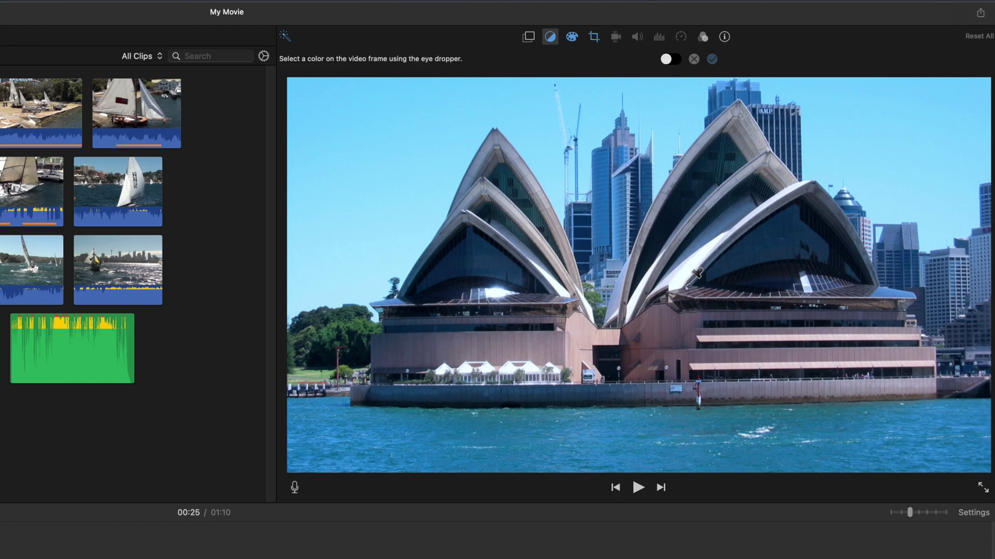
pyautogui.click(530, 369)
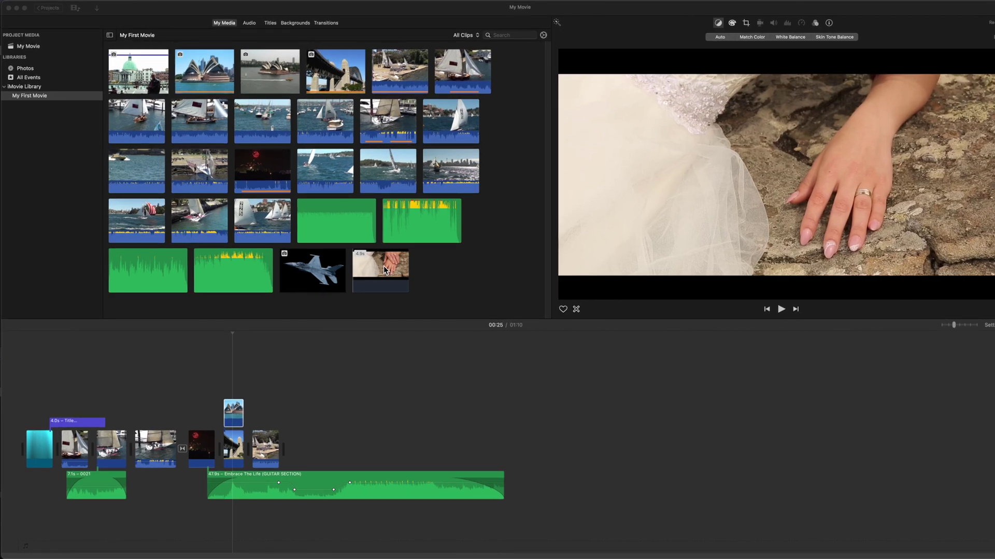
# - Append the wedding hands clip and apply Skin Tone Balance sampled from the hands
pyautogui.moveTo(384, 266); pyautogui.dragTo(371, 392)
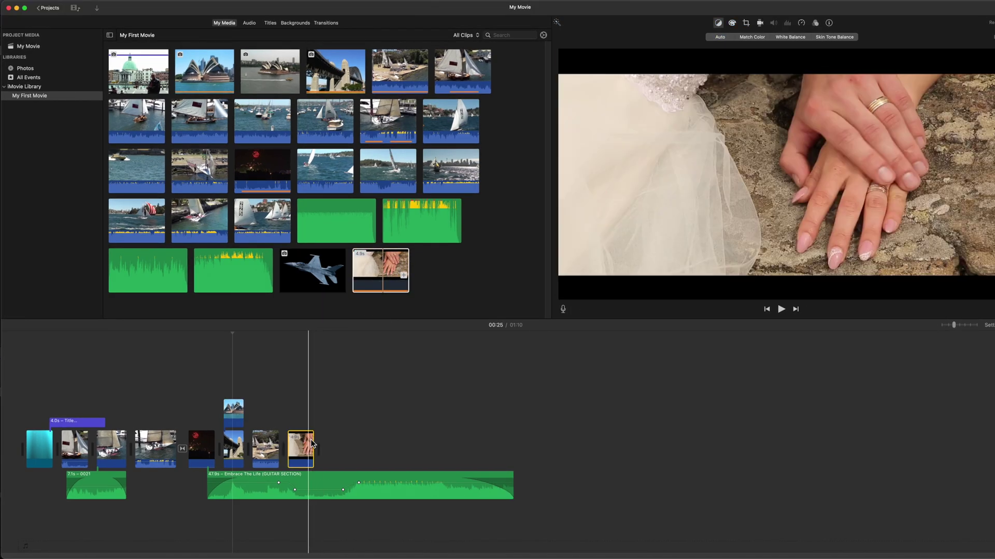
pyautogui.click(303, 438)
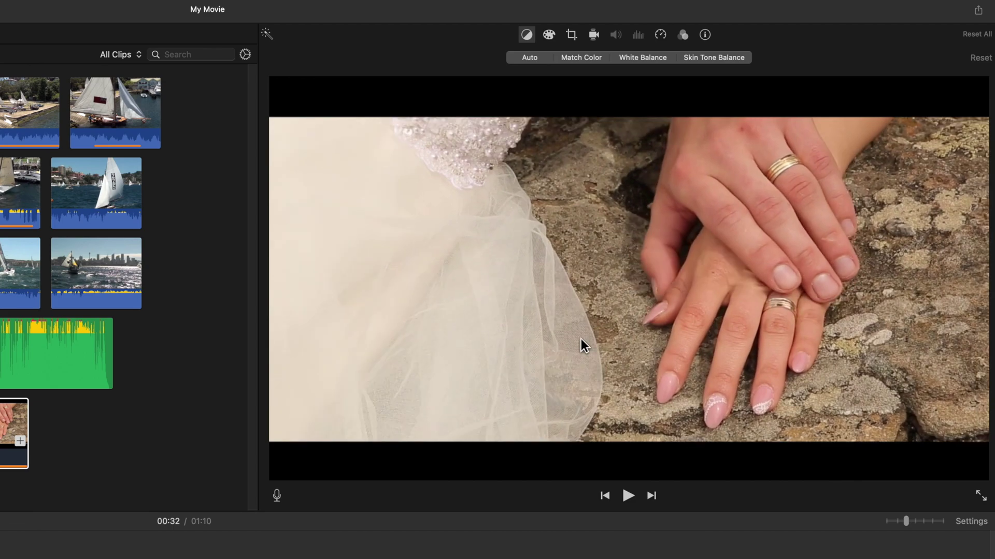
pyautogui.click(717, 58)
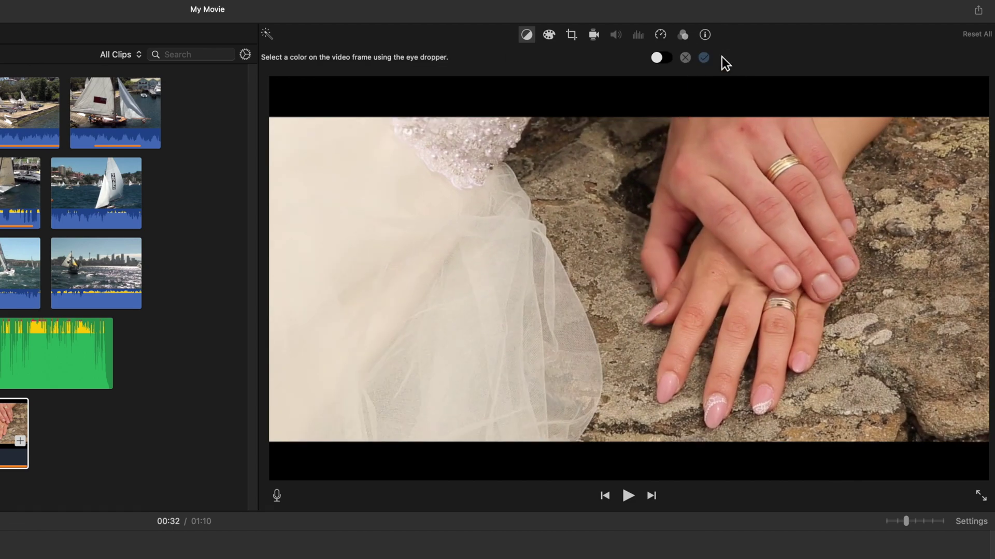
pyautogui.click(715, 163)
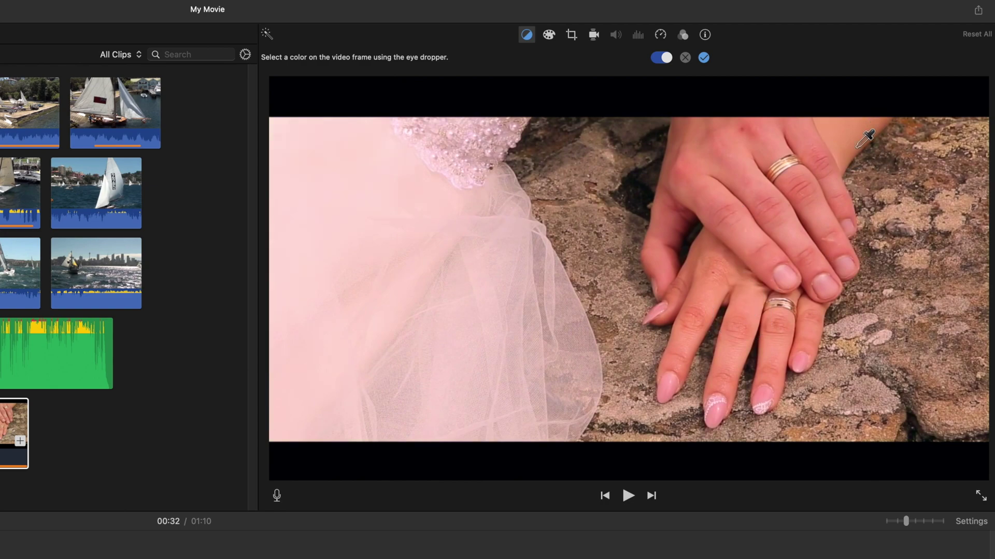
pyautogui.click(720, 205)
# - Confirm the skin tone balance, then adjust the black point, white point and midtones
pyautogui.click(704, 58)
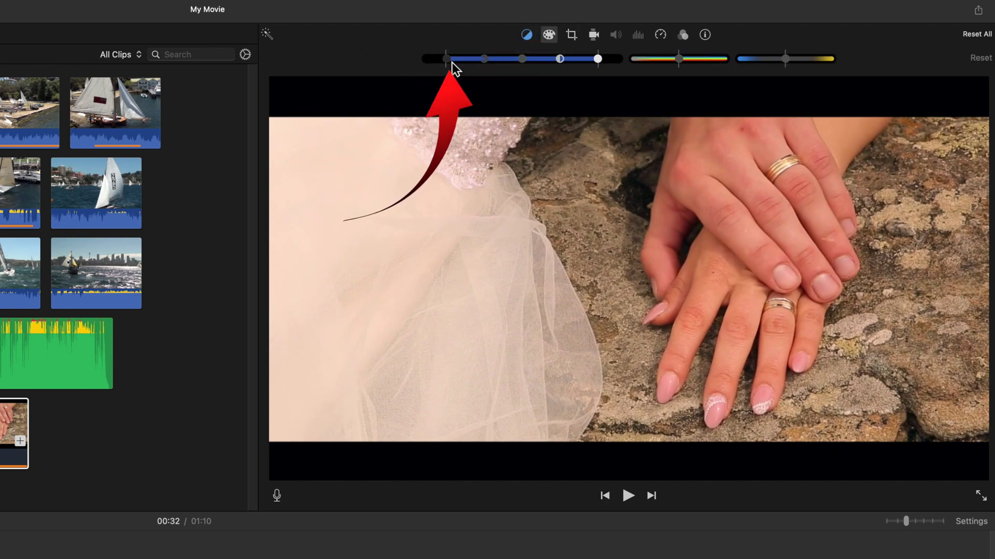
pyautogui.moveTo(450, 61)
pyautogui.mouseDown()
pyautogui.moveTo(433, 63)
pyautogui.moveTo(450, 62)
pyautogui.mouseUp()
pyautogui.moveTo(599, 59)
pyautogui.mouseDown()
pyautogui.moveTo(621, 63)
pyautogui.moveTo(601, 65)
pyautogui.mouseUp()
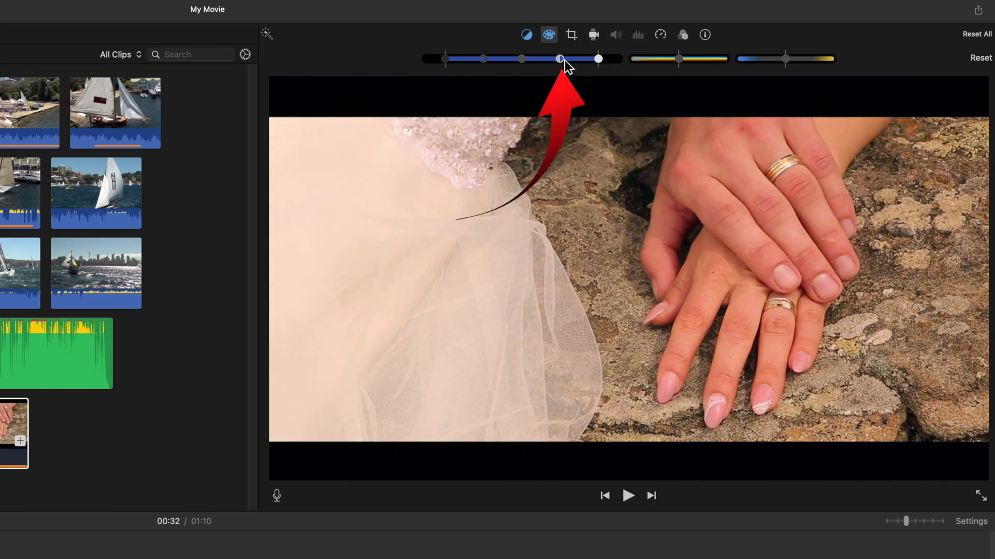
pyautogui.moveTo(564, 59); pyautogui.dragTo(484, 62)
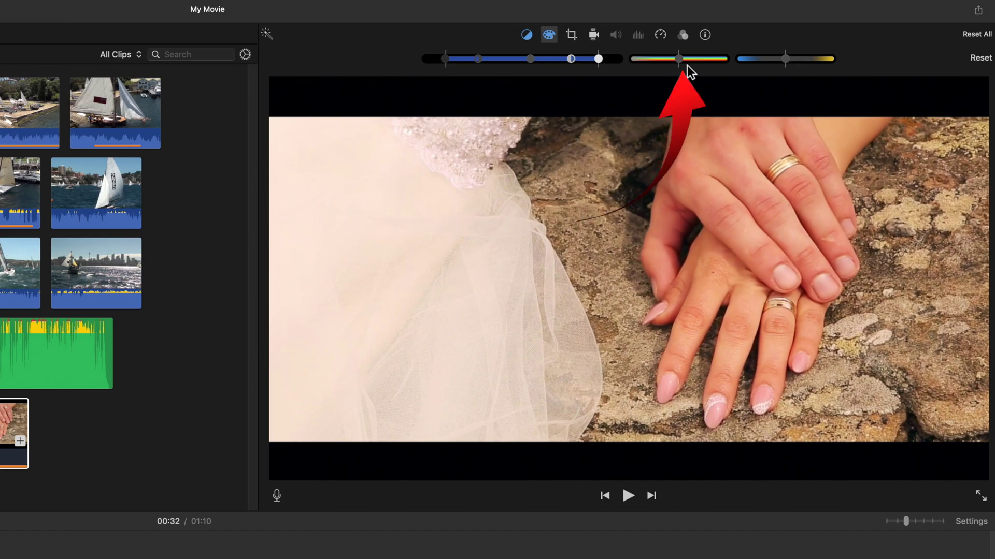
# - Try saturation and a warmer temperature, then reset the colour correction sliders
pyautogui.moveTo(683, 61); pyautogui.dragTo(629, 64)
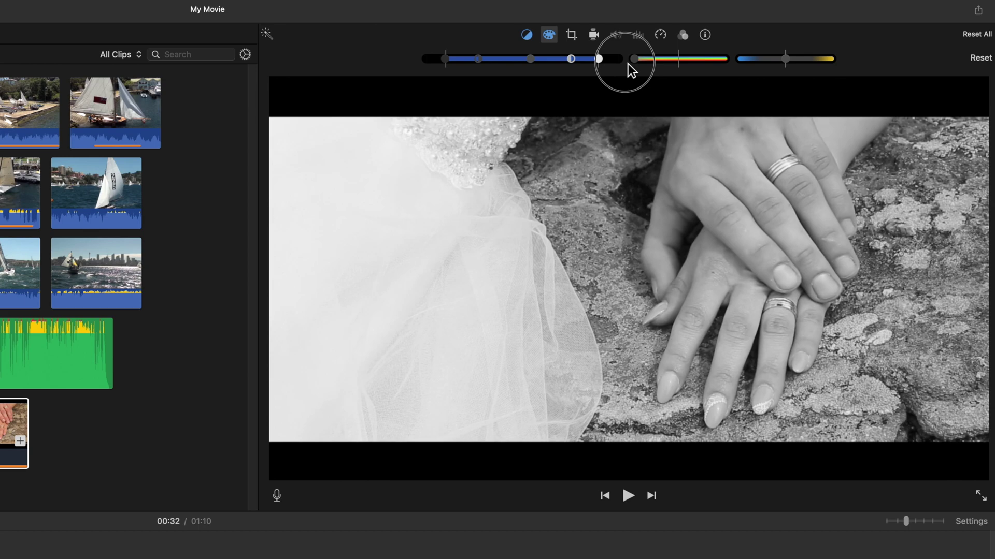
pyautogui.moveTo(628, 63); pyautogui.dragTo(680, 65)
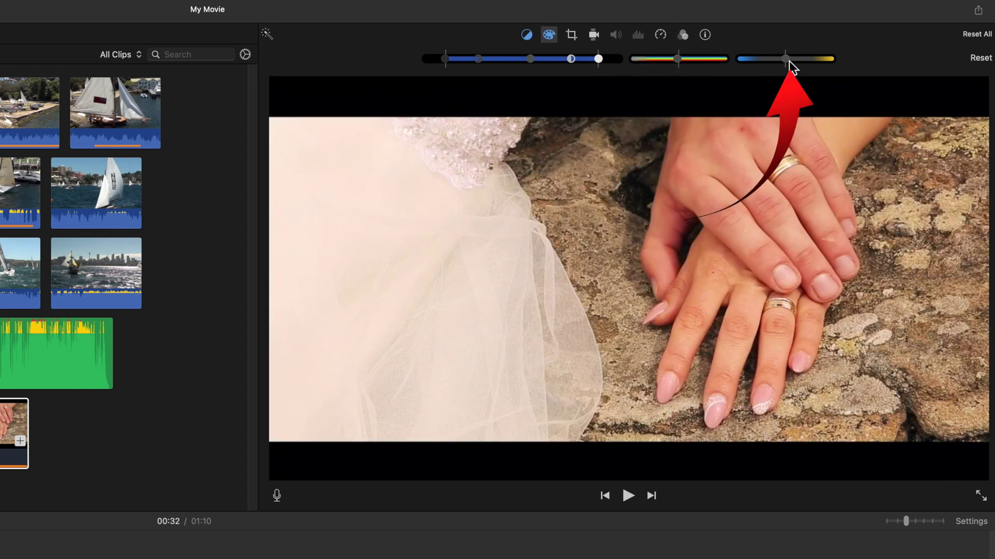
pyautogui.moveTo(788, 61); pyautogui.dragTo(766, 64)
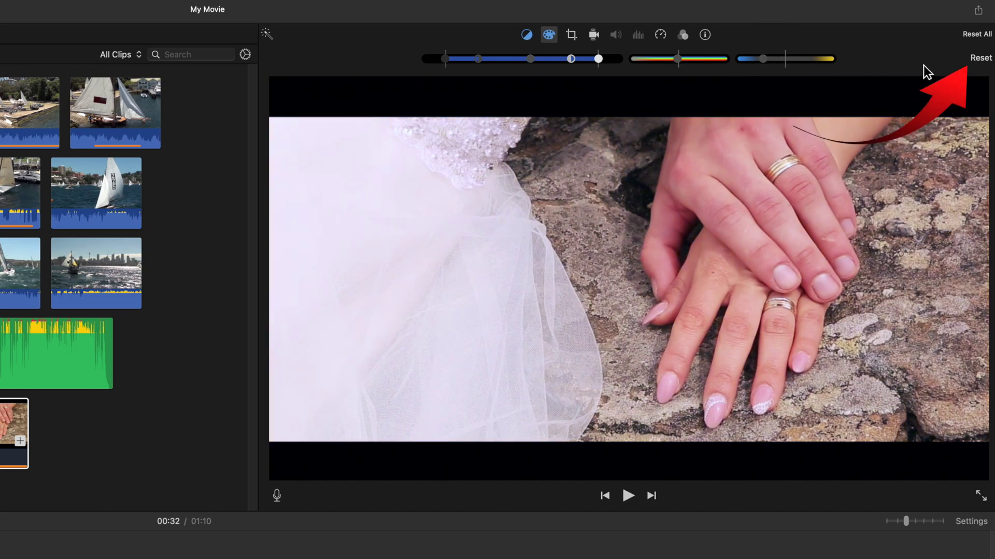
pyautogui.click(981, 61)
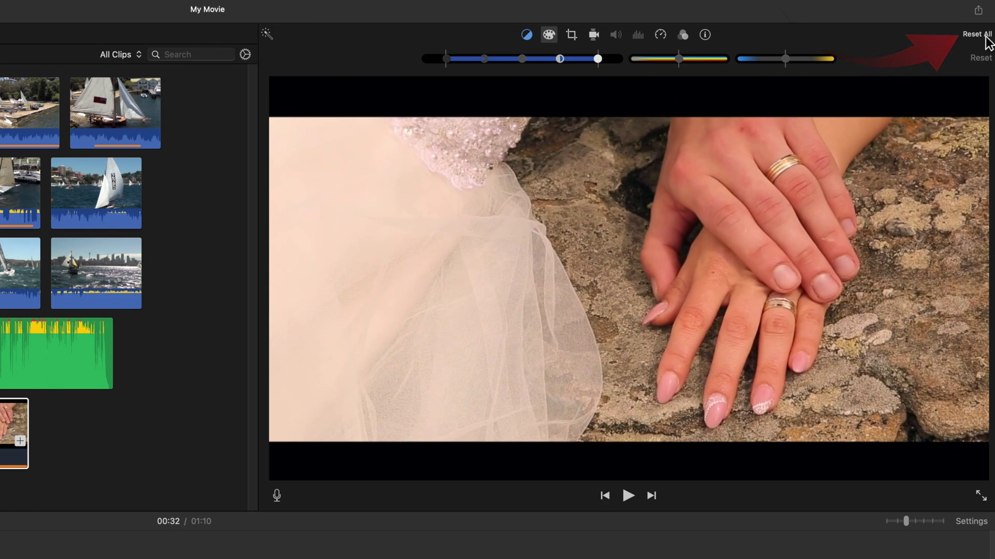
# - Reset all colour adjustments, set the Opera House clip to Crop to Fill, and preview it
pyautogui.click(984, 36)
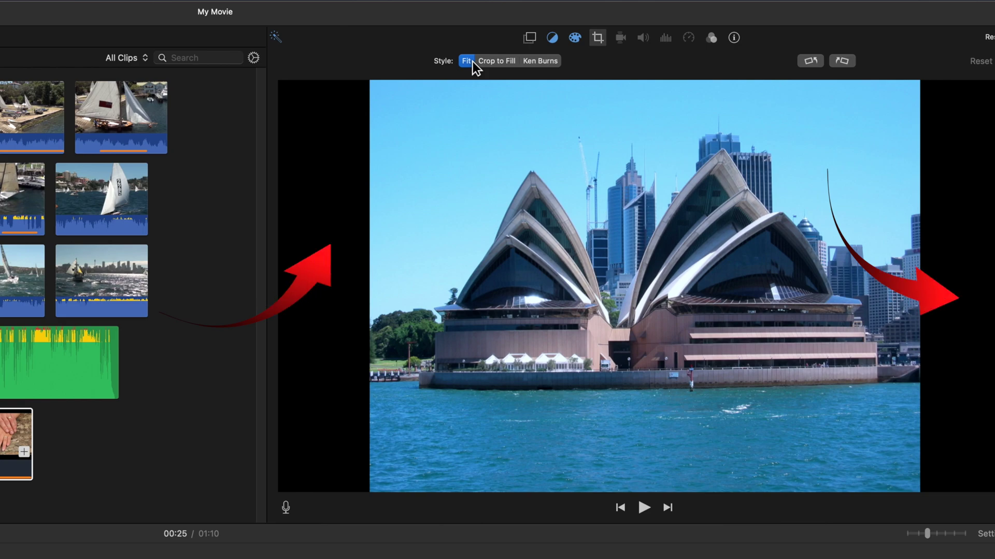
pyautogui.click(502, 63)
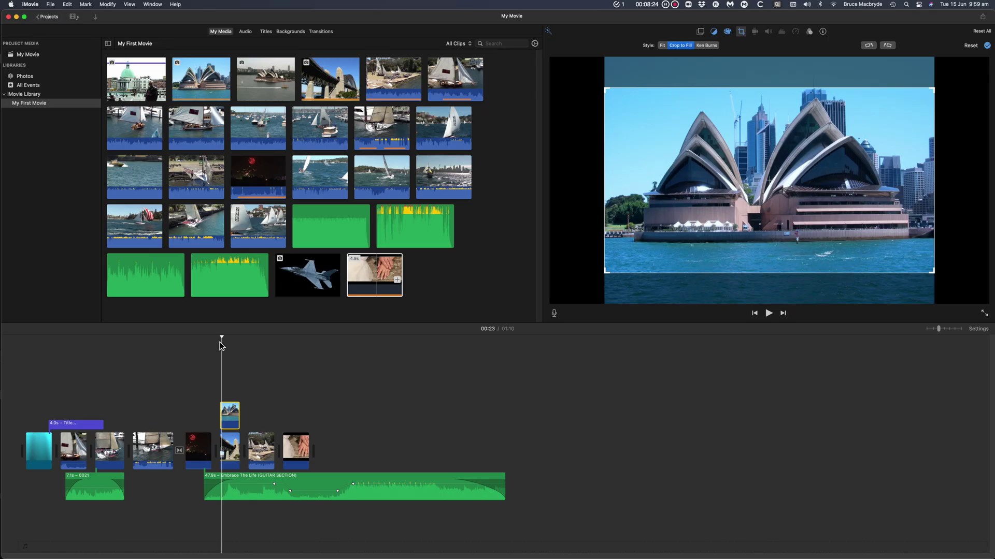
pyautogui.press('space')
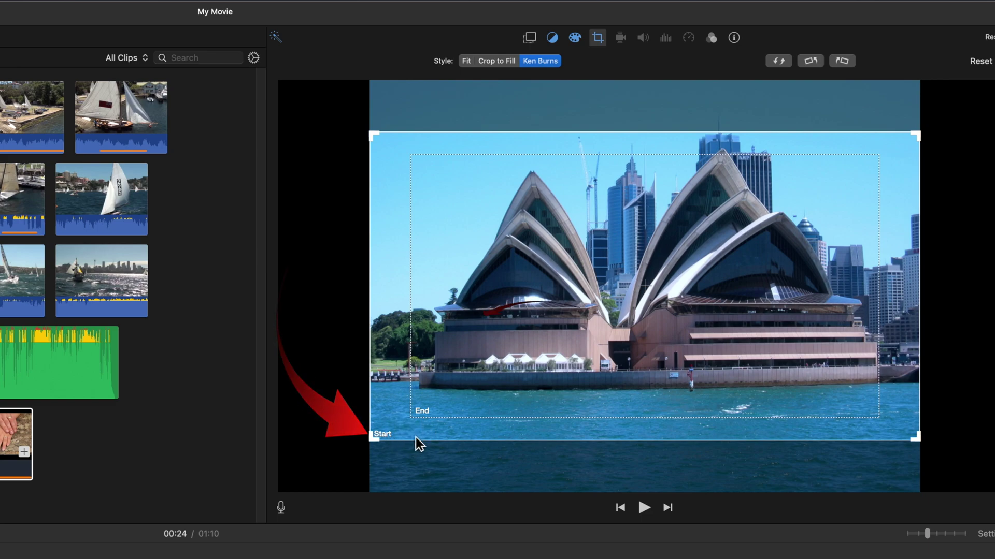
# - Move and shrink the Ken Burns start framing, then nudge the end framing upward
pyautogui.moveTo(396, 150); pyautogui.dragTo(396, 102)
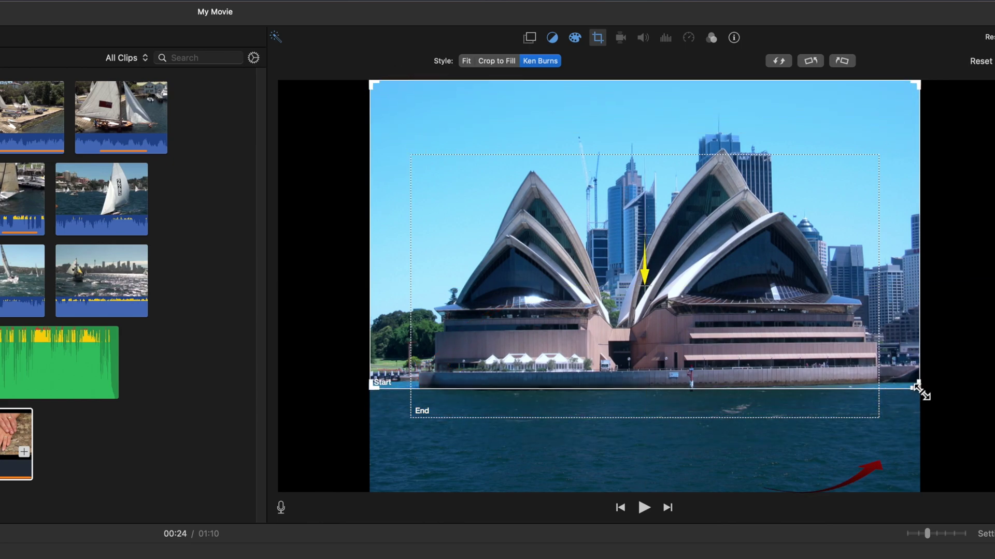
pyautogui.moveTo(916, 388); pyautogui.dragTo(897, 329)
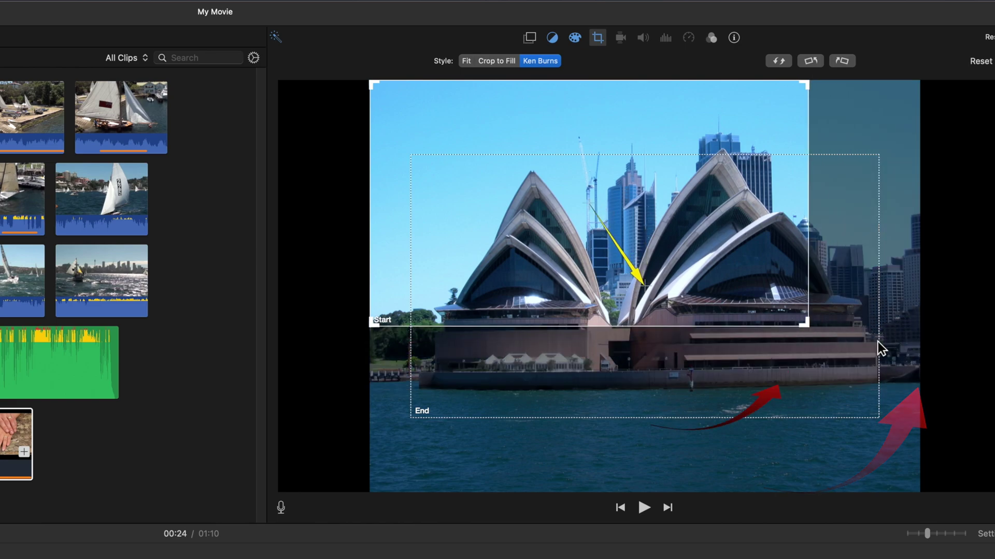
pyautogui.click(874, 341)
pyautogui.click(781, 229)
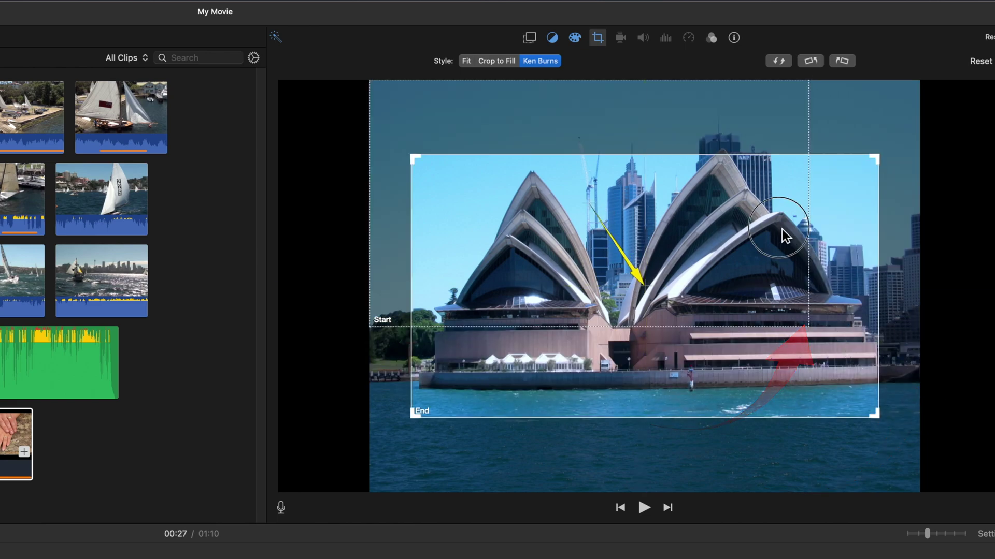
pyautogui.moveTo(834, 191); pyautogui.dragTo(834, 182)
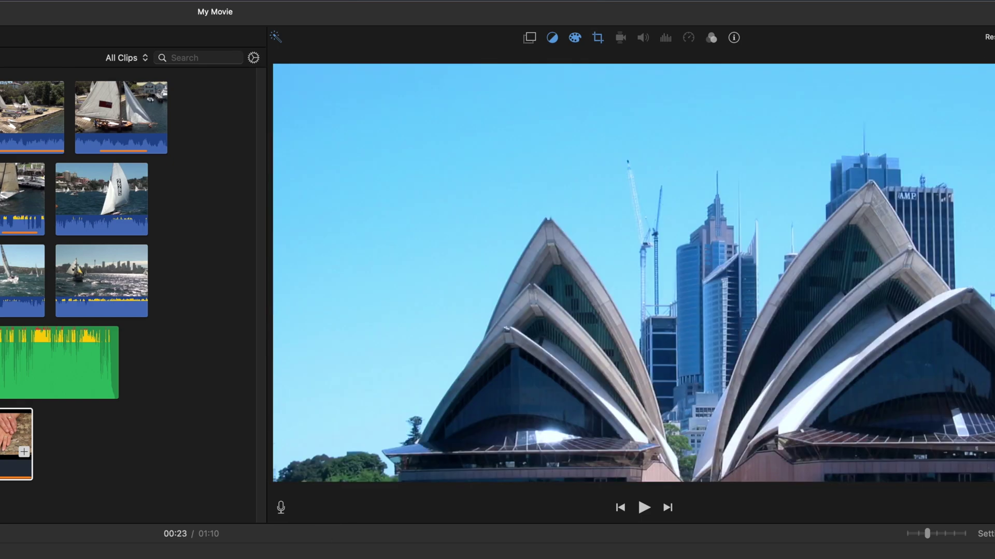
# - Preview the Ken Burns motion and swap the start and end framings
pyautogui.press('space')
pyautogui.press('space')
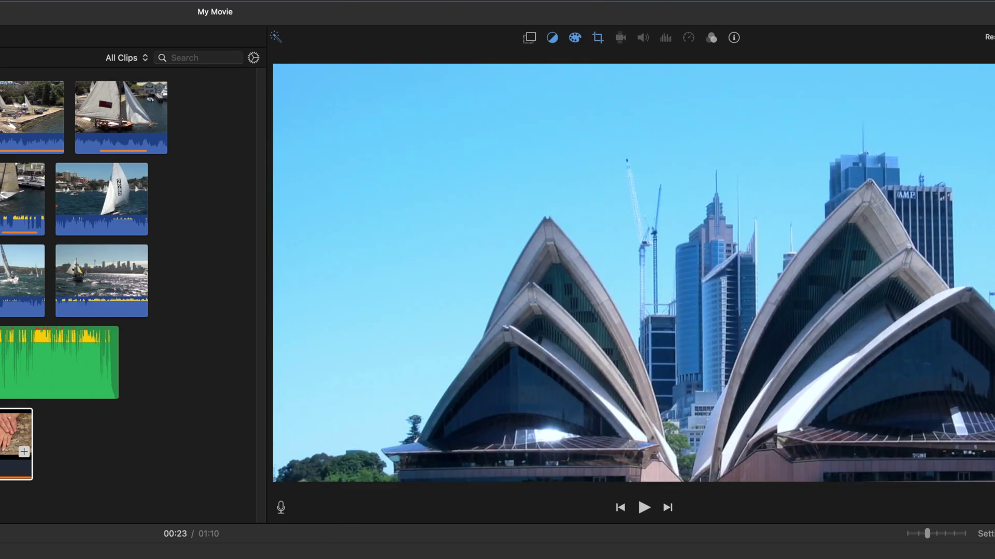
pyautogui.press('space')
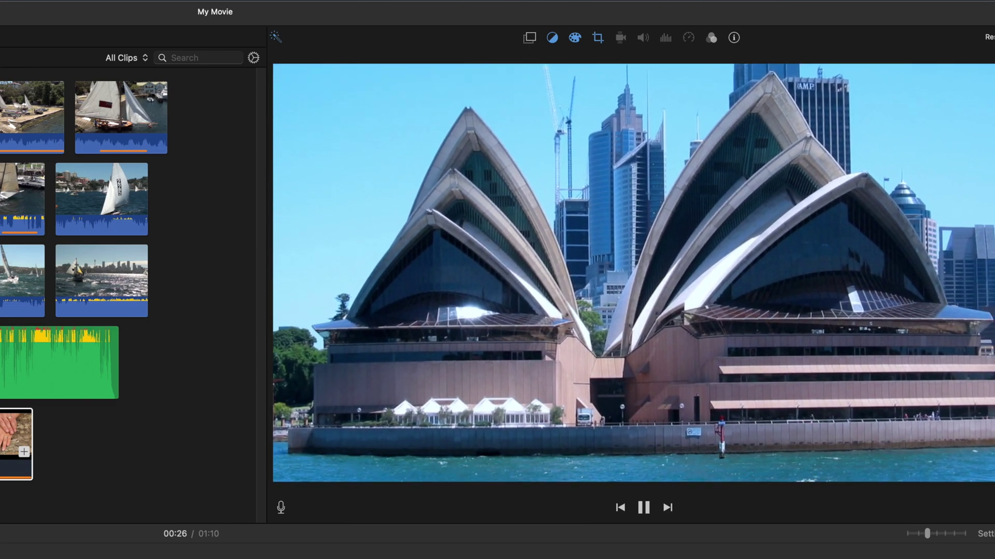
pyautogui.click(594, 43)
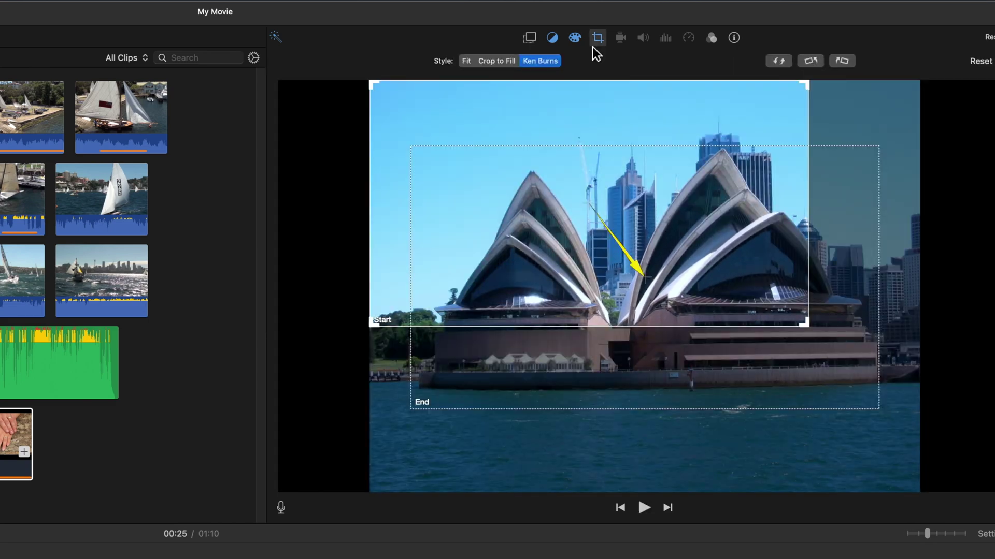
pyautogui.click(785, 64)
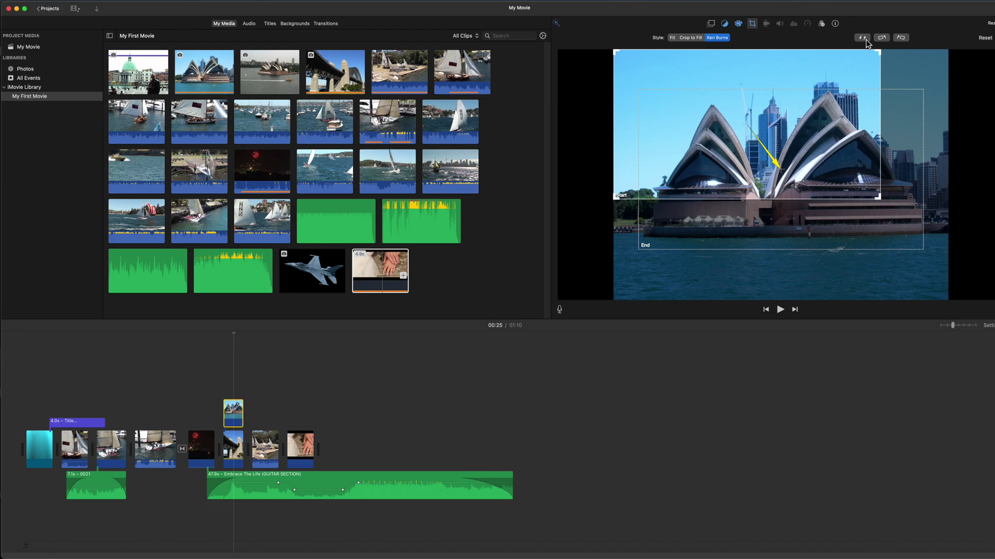
# - Make the Opera House overlay a fully opaque Cutaway with a 0.6 s fade and trim its length
pyautogui.click(711, 24)
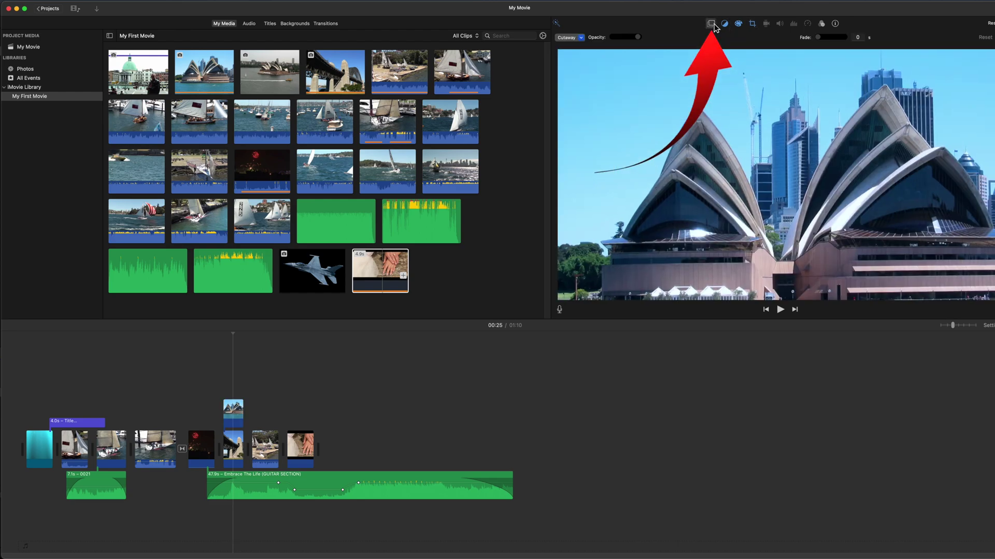
pyautogui.click(581, 38)
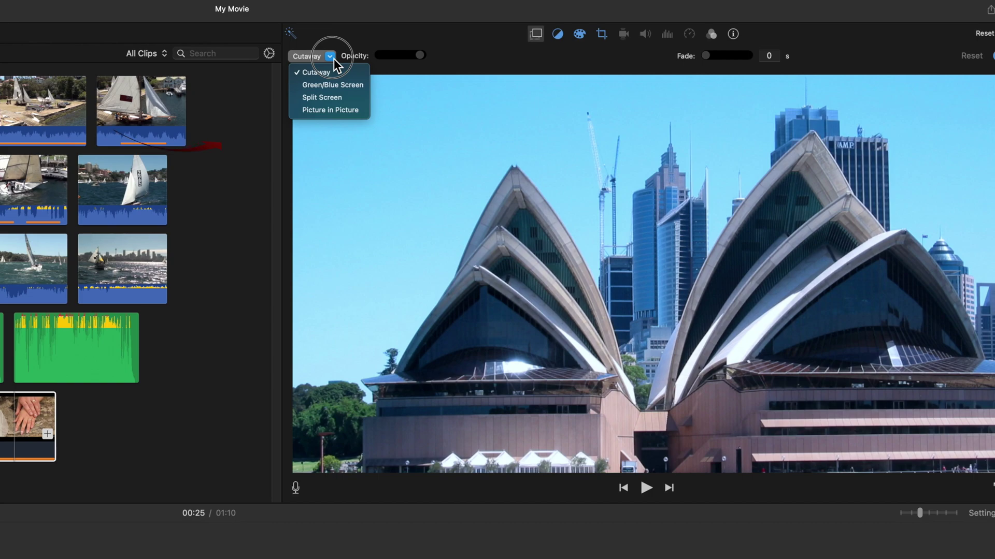
pyautogui.click(328, 75)
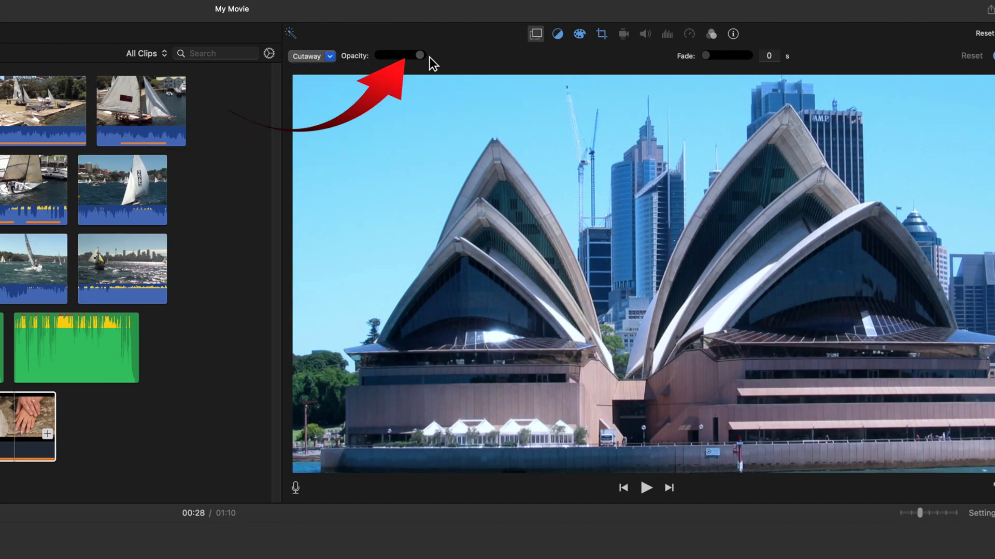
pyautogui.moveTo(430, 57)
pyautogui.mouseDown()
pyautogui.moveTo(403, 58)
pyautogui.moveTo(429, 58)
pyautogui.mouseUp()
pyautogui.moveTo(709, 56); pyautogui.dragTo(722, 57)
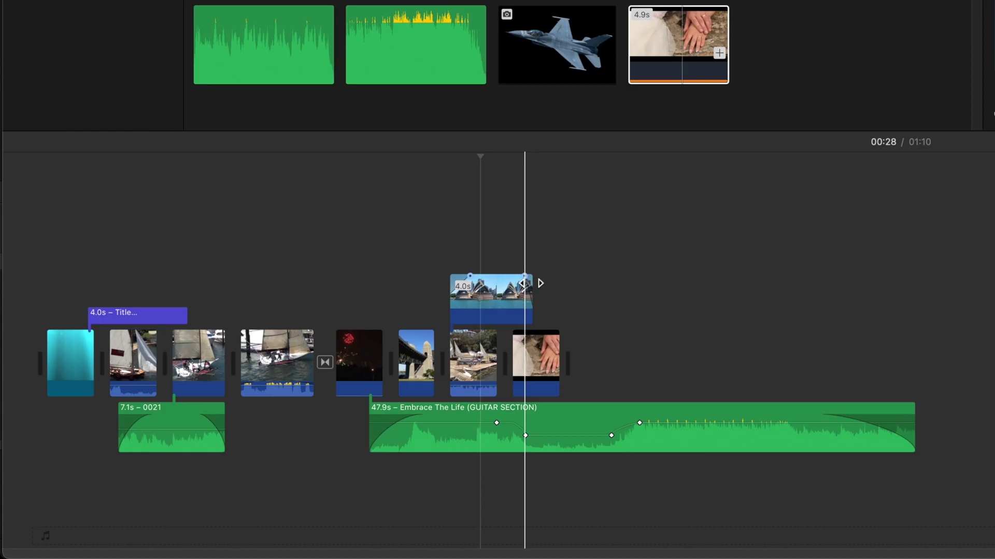
pyautogui.moveTo(524, 283)
pyautogui.mouseDown()
pyautogui.moveTo(471, 284)
pyautogui.moveTo(485, 278)
pyautogui.mouseUp()
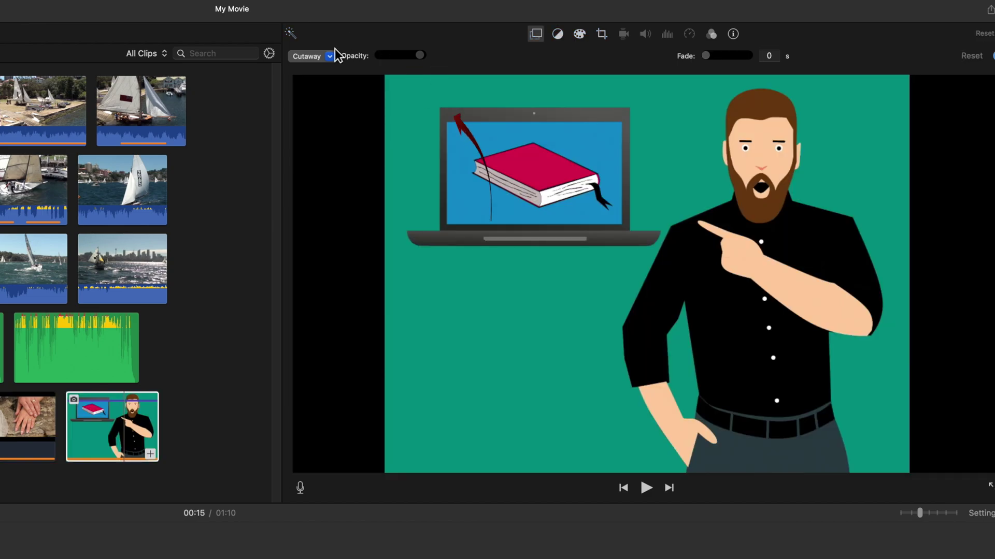
# - Apply Green/Blue Screen to the cartoon-man overlay to remove its green backdrop
pyautogui.click(330, 56)
pyautogui.click(332, 85)
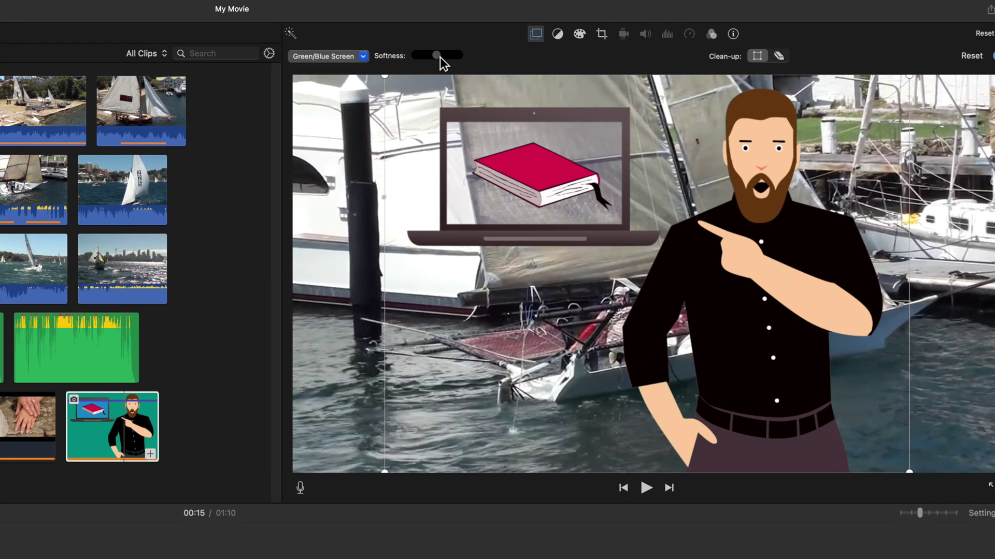
# - Switch the cartoon overlay to Split Screen, positioned Right and then Top
pyautogui.click(364, 57)
pyautogui.click(340, 97)
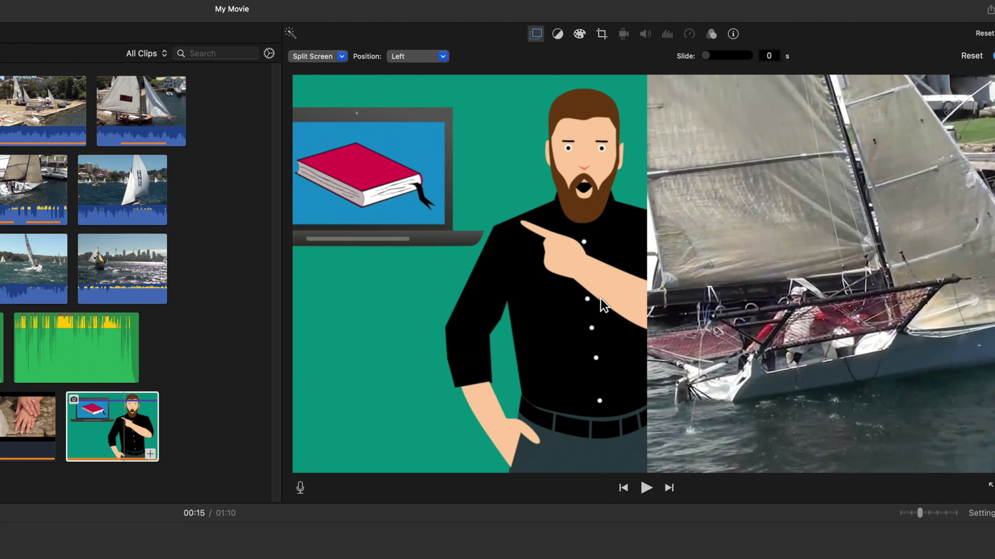
pyautogui.click(443, 56)
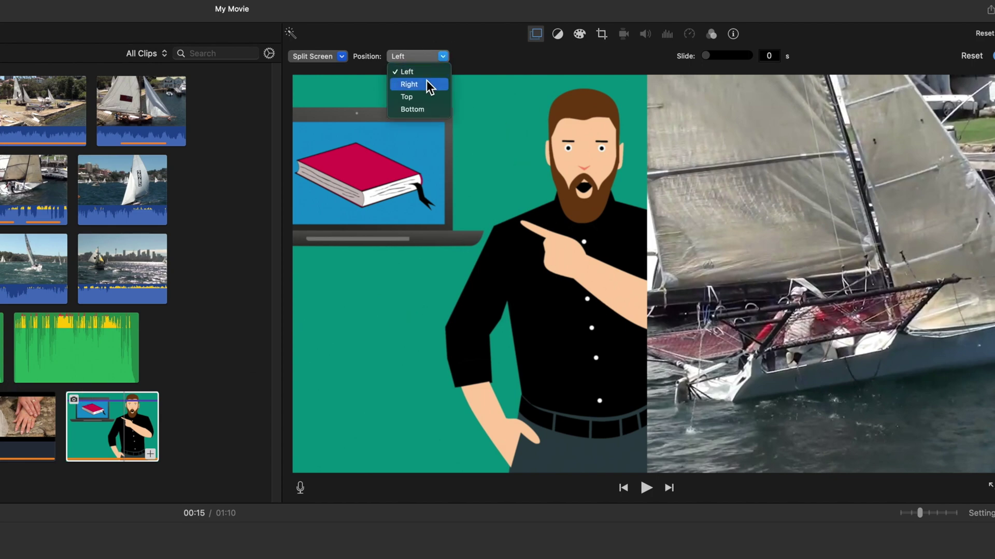
pyautogui.click(427, 85)
pyautogui.click(445, 56)
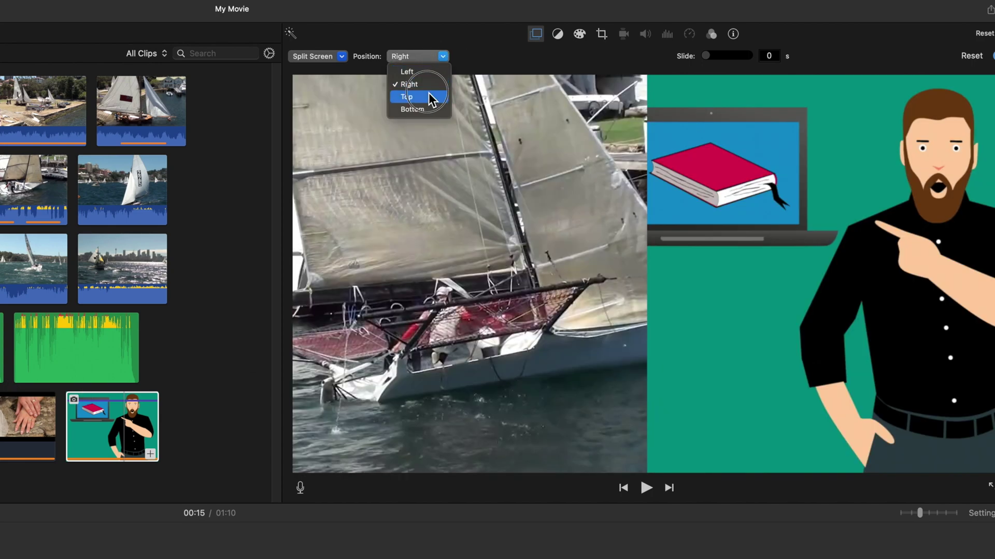
pyautogui.click(429, 93)
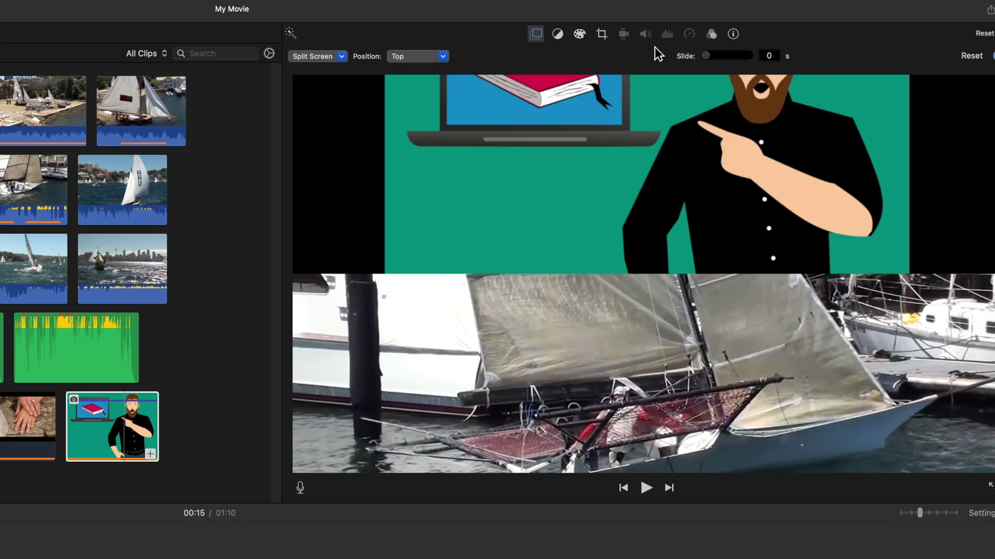
# - Set the clip to Crop to Fill and reframe the crop over the cartoon's upper area
pyautogui.click(604, 35)
pyautogui.click(680, 45)
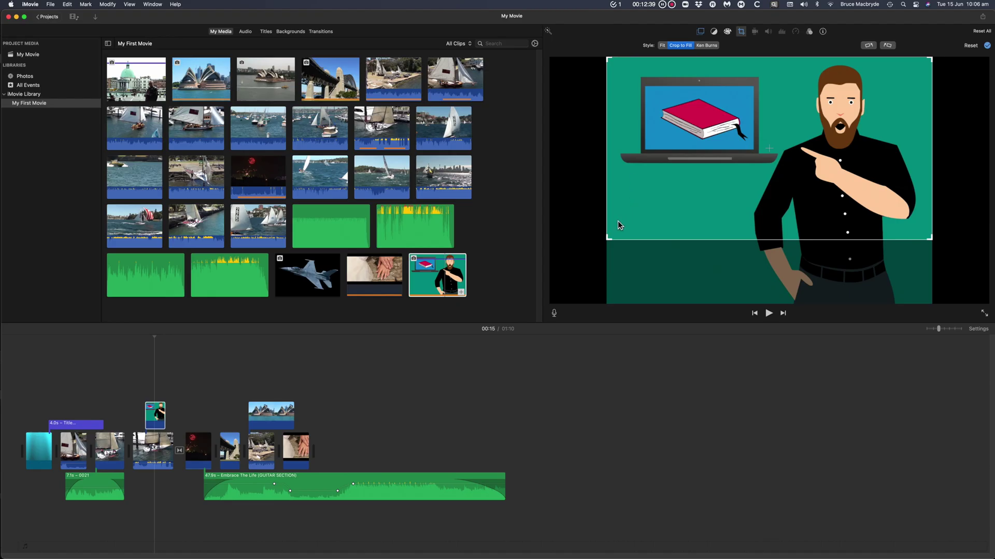
pyautogui.moveTo(611, 239); pyautogui.dragTo(735, 179)
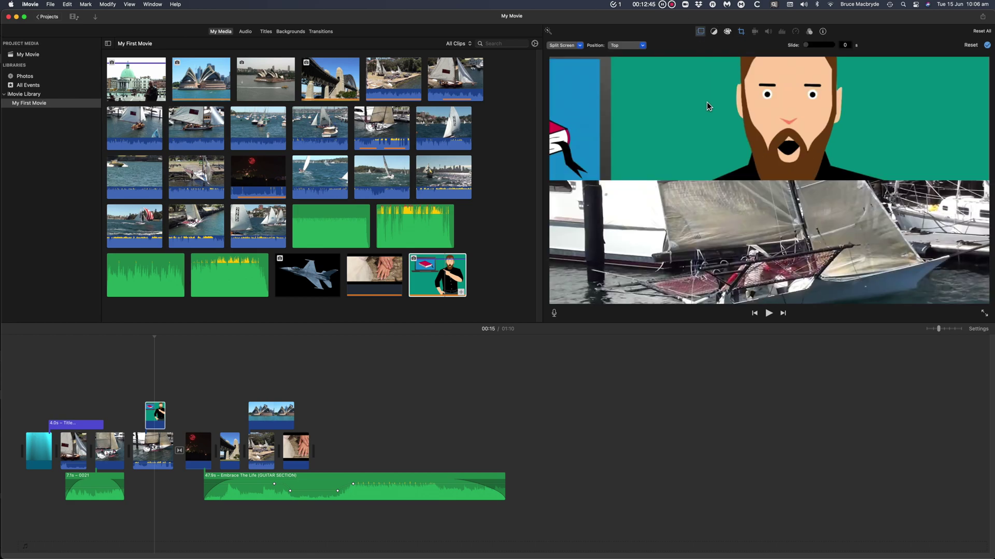
pyautogui.click(563, 45)
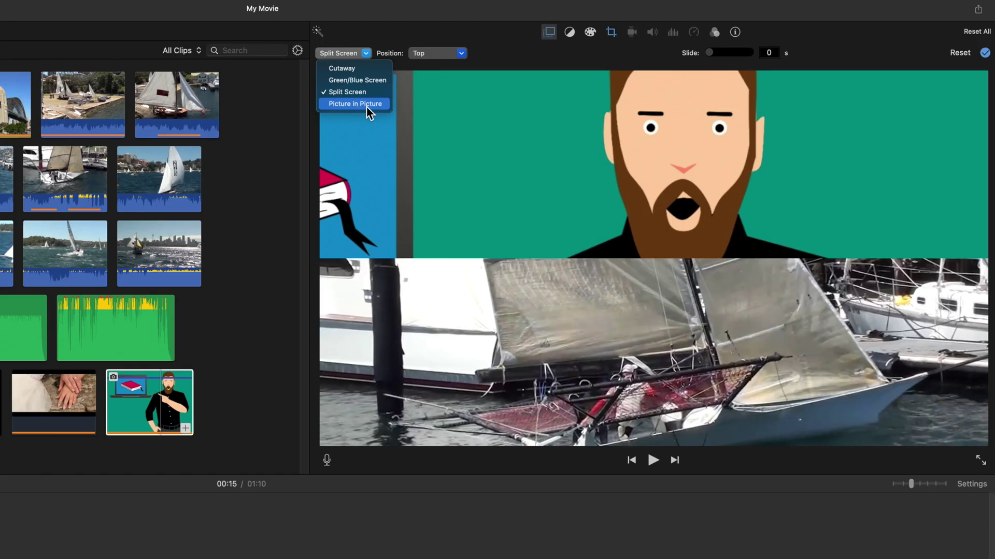
# - Switch the cartoon man overlay to Picture in Picture over the boat footage
pyautogui.click(366, 104)
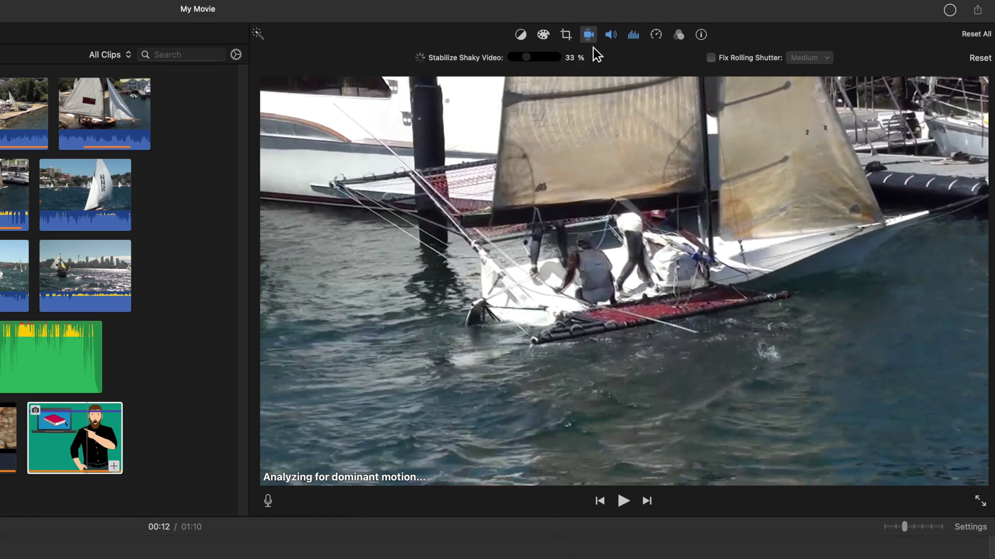
# - Set Stabilize Shaky Video to 43% and turn on Fix Rolling Shutter for the sailing clip
pyautogui.moveTo(530, 59)
pyautogui.mouseDown()
pyautogui.moveTo(557, 58)
pyautogui.moveTo(527, 57)
pyautogui.mouseUp()
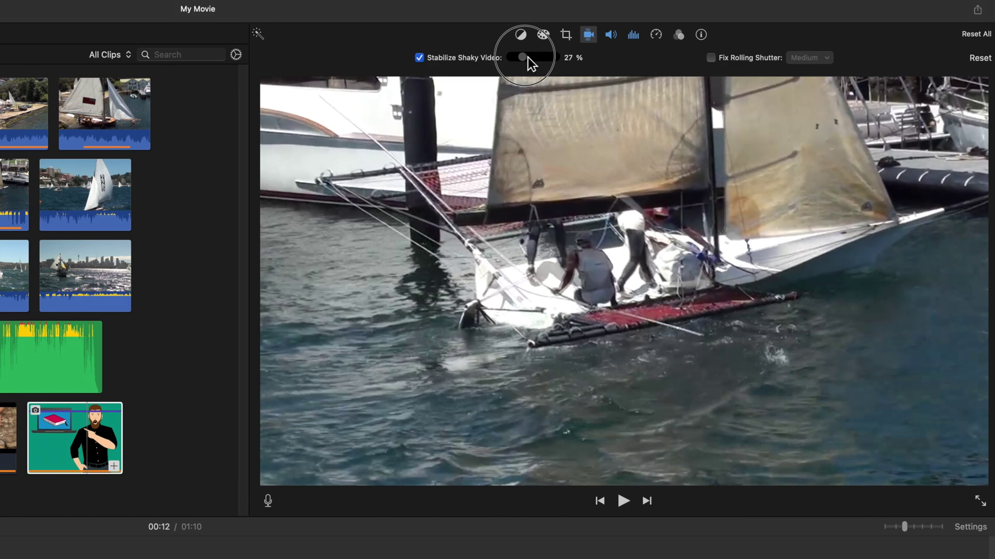
pyautogui.moveTo(528, 57); pyautogui.dragTo(558, 58)
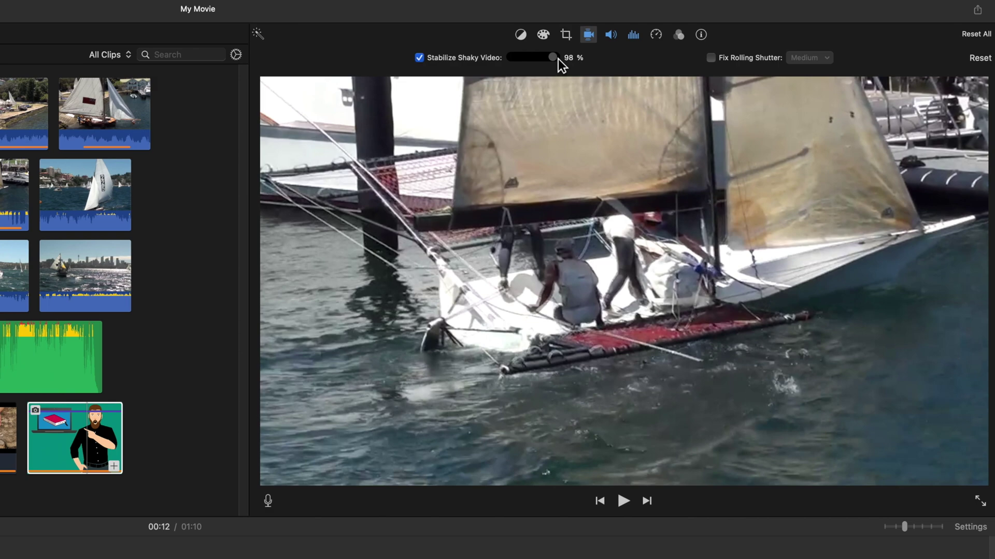
pyautogui.moveTo(558, 58); pyautogui.dragTo(534, 60)
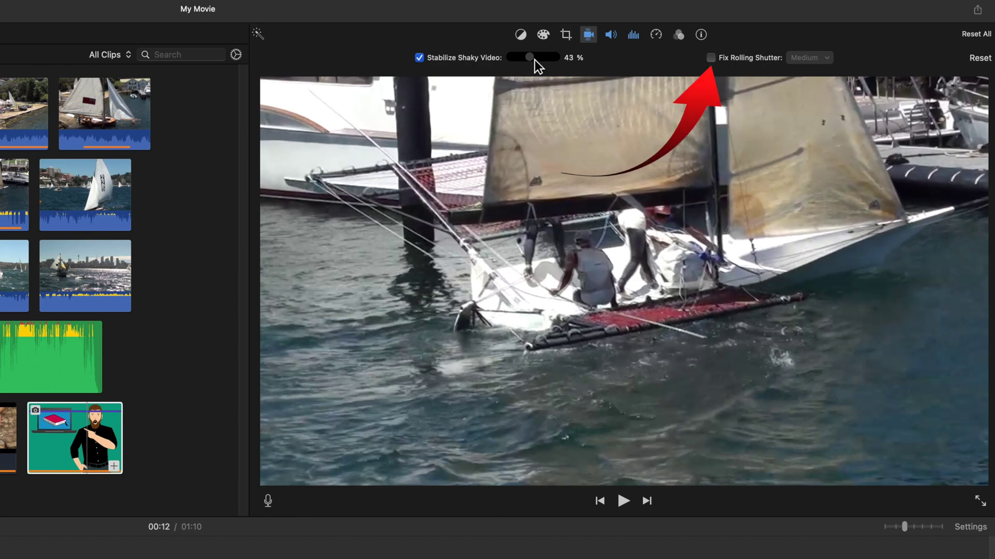
pyautogui.click(710, 58)
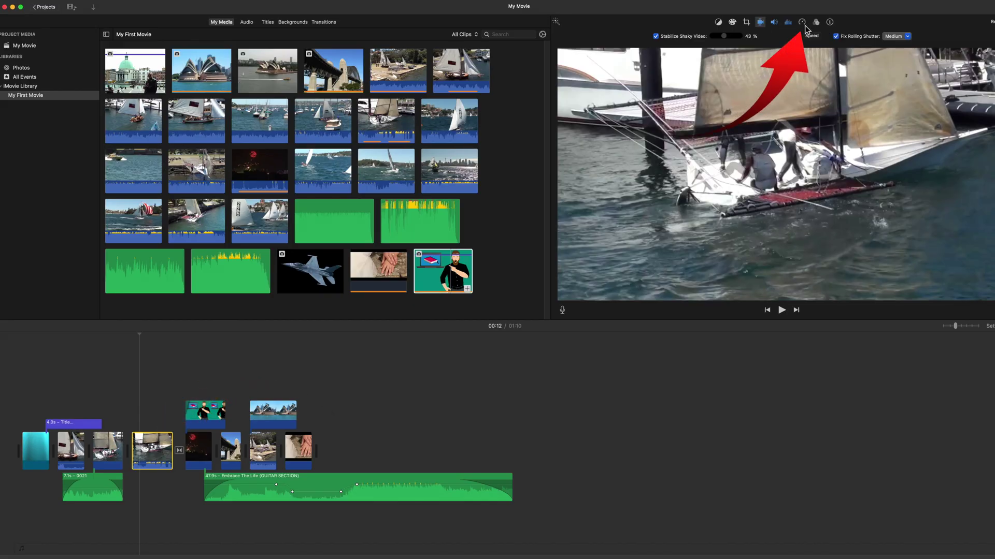
# - Slow the sailing clip to a Custom 60% speed and make it play in reverse
pyautogui.click(805, 25)
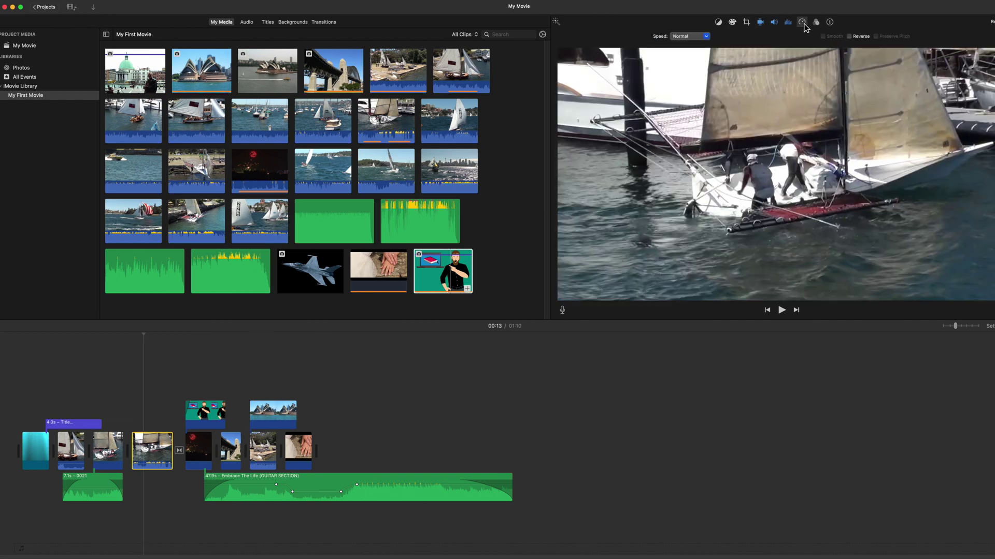
pyautogui.click(704, 36)
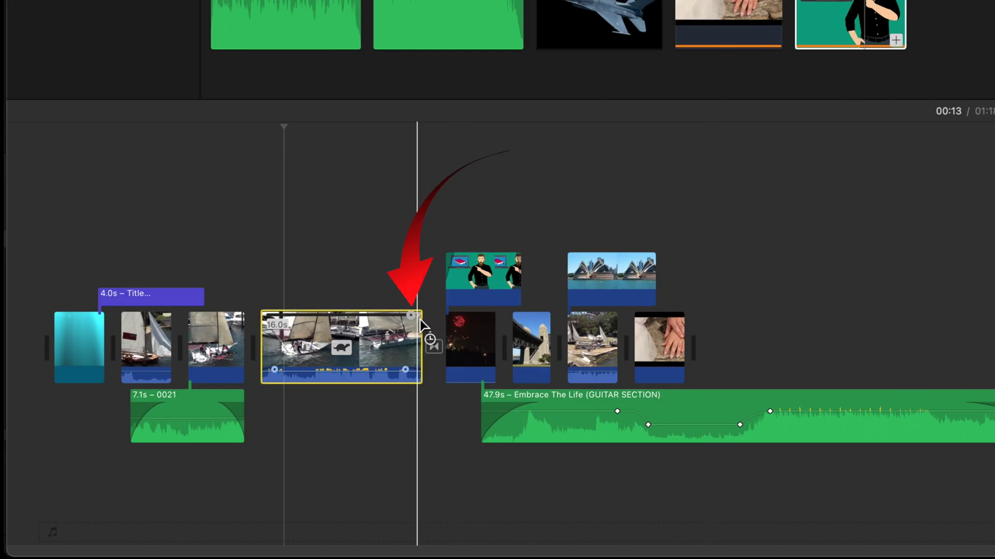
pyautogui.moveTo(414, 319)
pyautogui.mouseDown()
pyautogui.moveTo(405, 319)
pyautogui.moveTo(526, 321)
pyautogui.moveTo(310, 321)
pyautogui.moveTo(387, 325)
pyautogui.mouseUp()
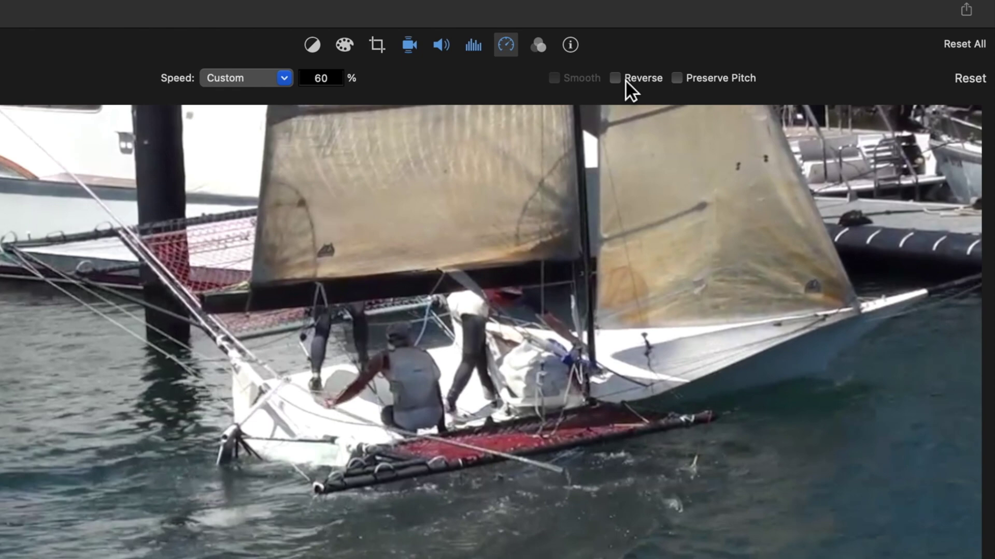
pyautogui.click(616, 78)
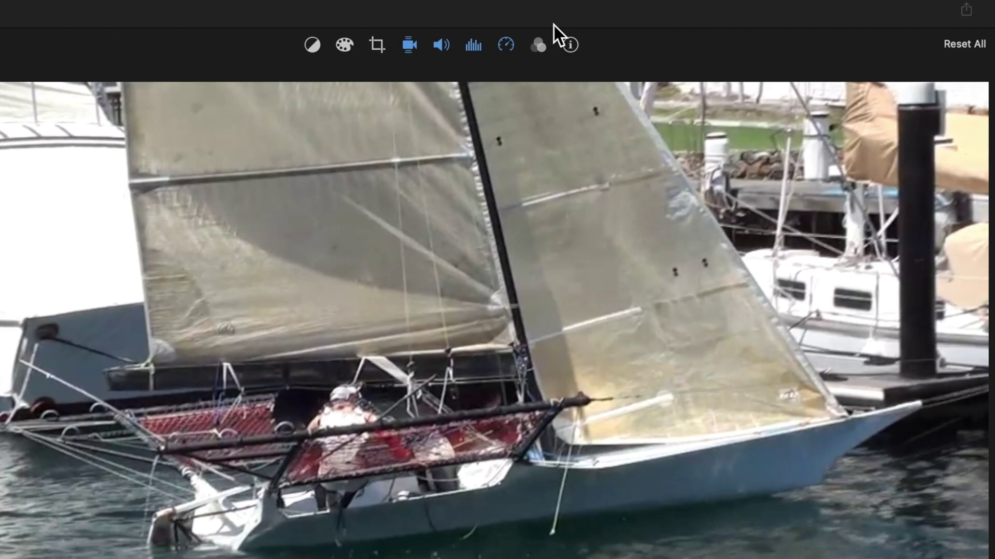
pyautogui.click(539, 45)
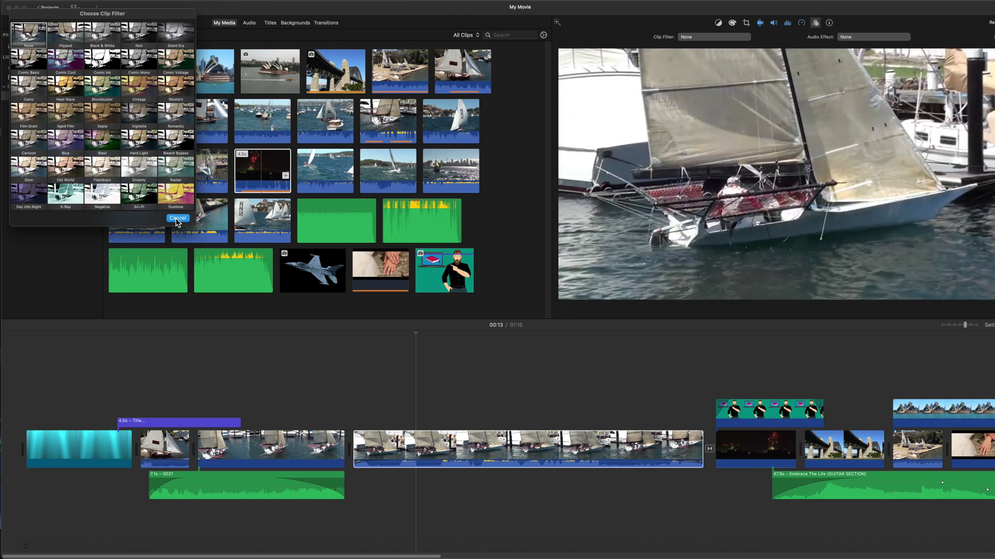
pyautogui.click(177, 218)
pyautogui.click(847, 487)
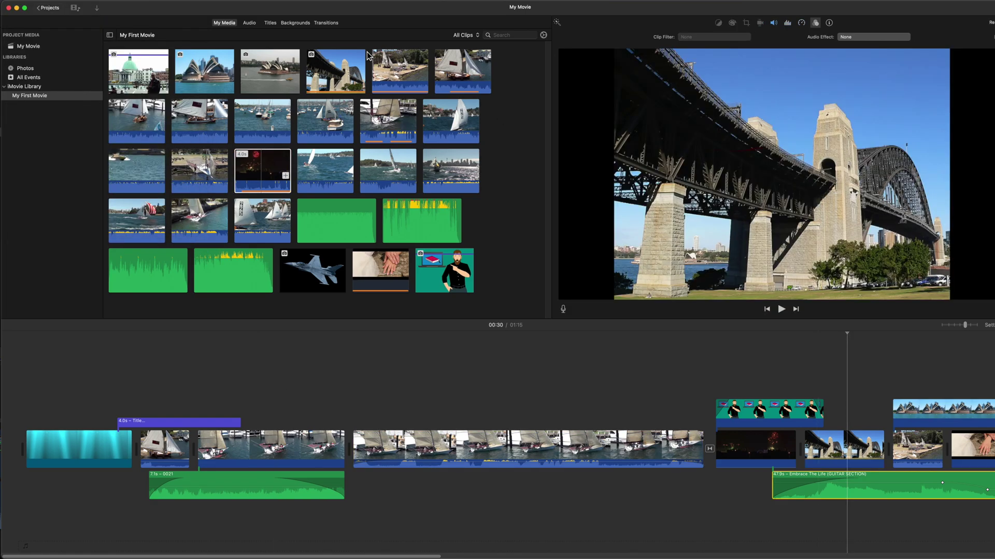
pyautogui.click(856, 37)
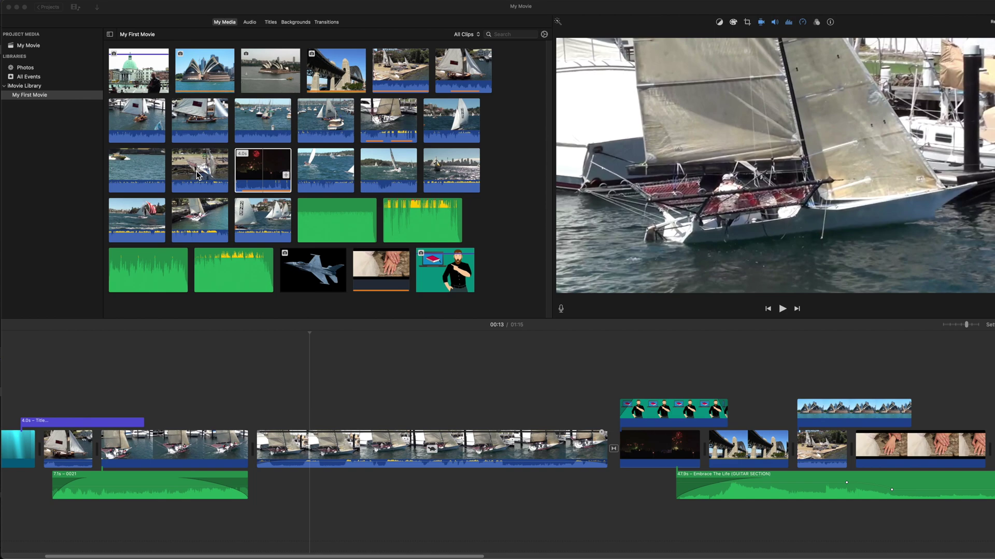
# - Cancel a speedboat clip drop, then replace the long sailing clip with the harbour clip
pyautogui.moveTo(138, 170); pyautogui.dragTo(332, 450)
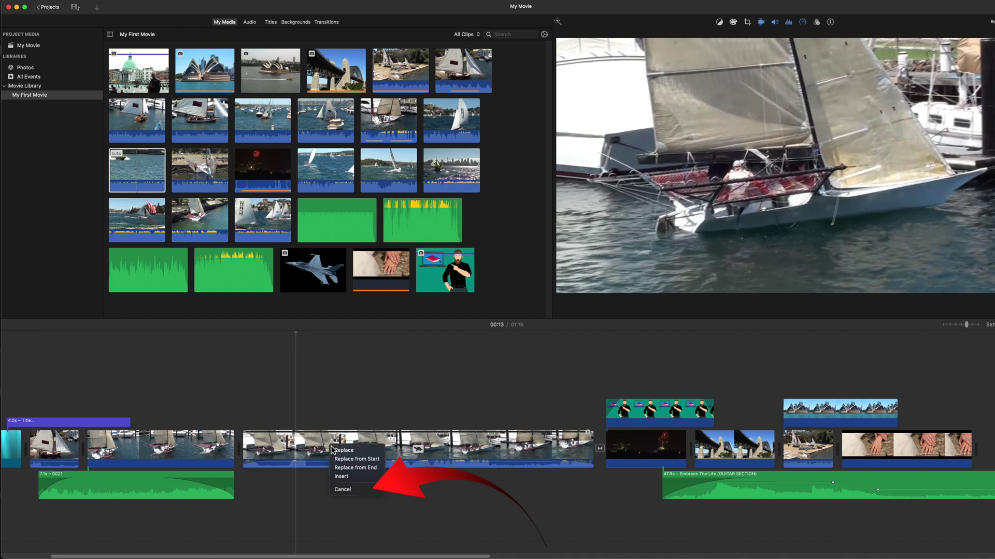
pyautogui.click(363, 491)
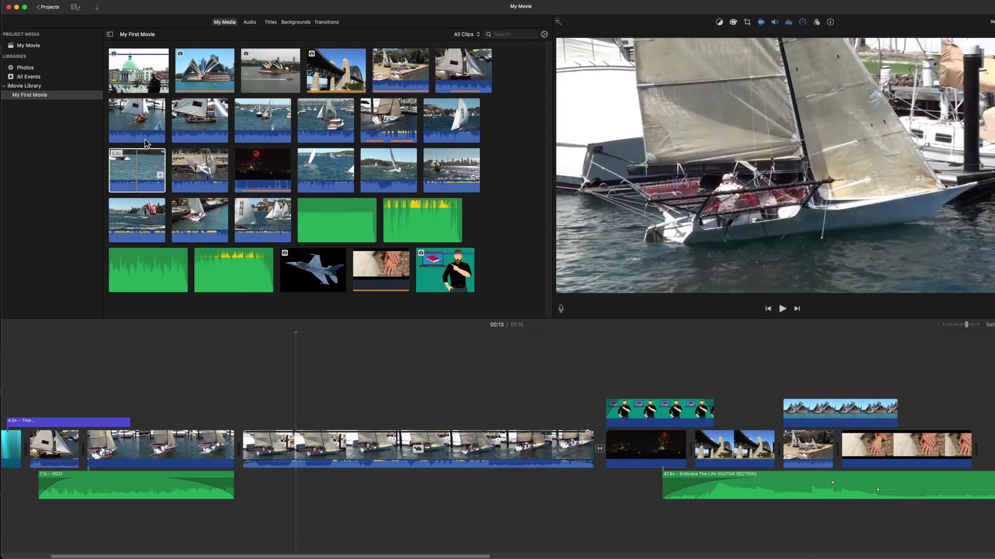
pyautogui.click(137, 166)
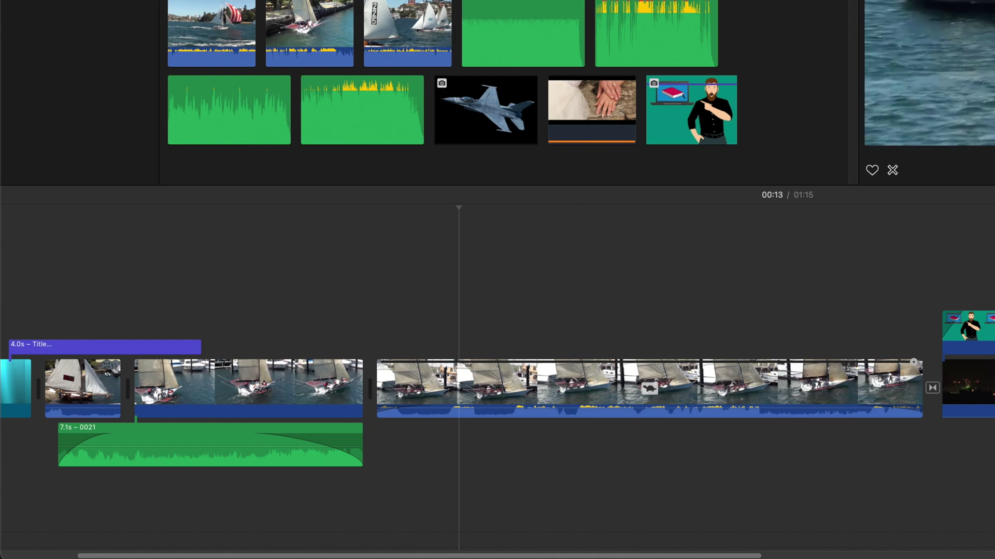
pyautogui.click(477, 381)
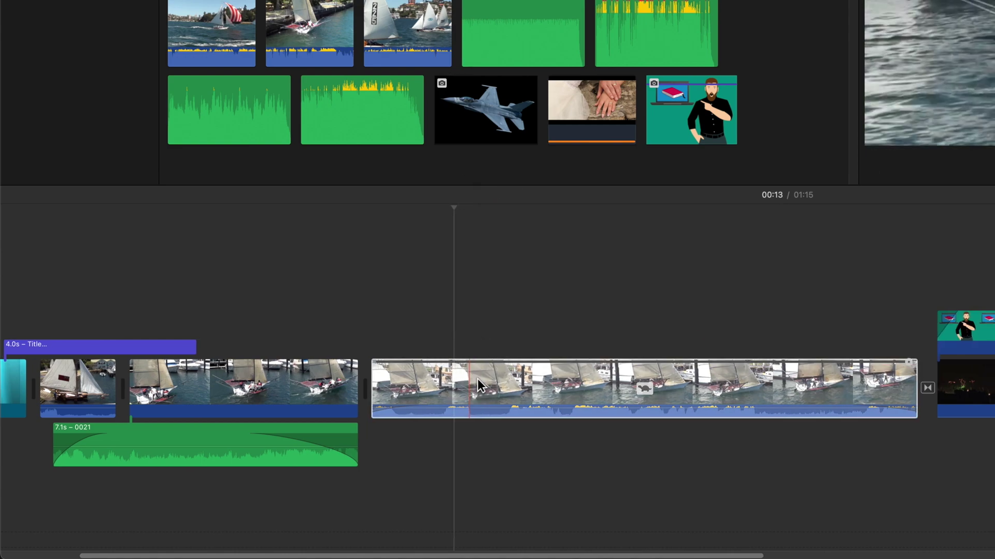
pyautogui.moveTo(477, 378); pyautogui.dragTo(477, 378)
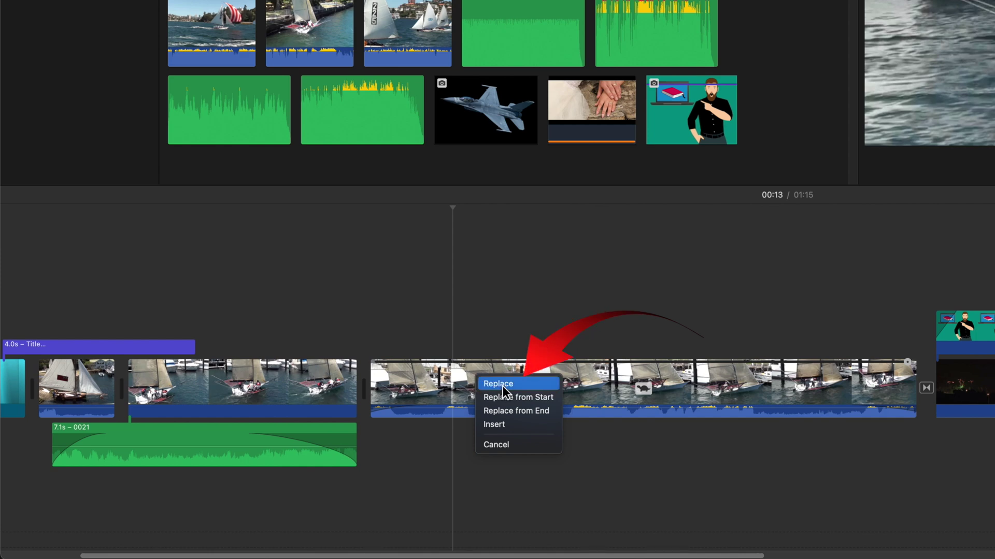
pyautogui.click(502, 386)
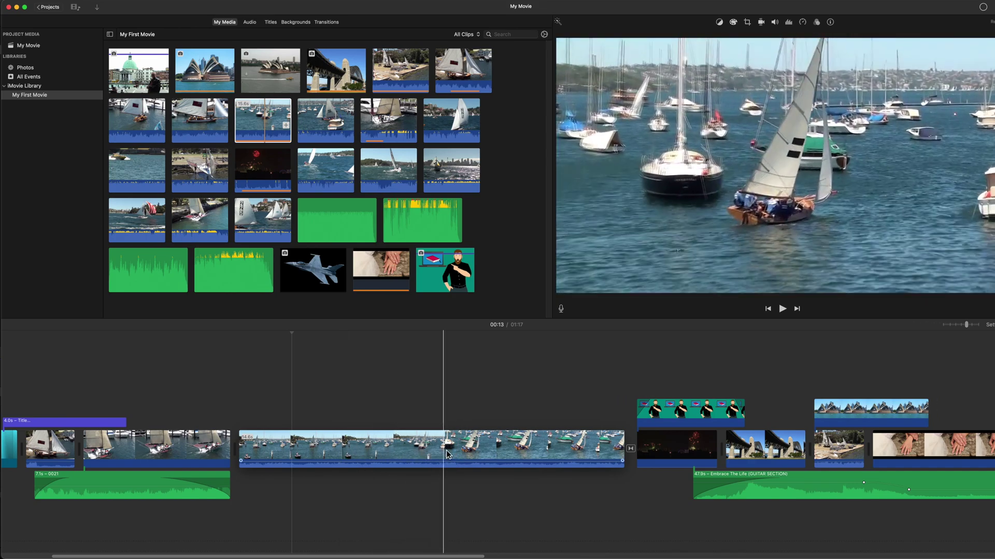
# - Drop the 37.4s browser clip onto the harbour clip in the timeline
pyautogui.click(265, 123)
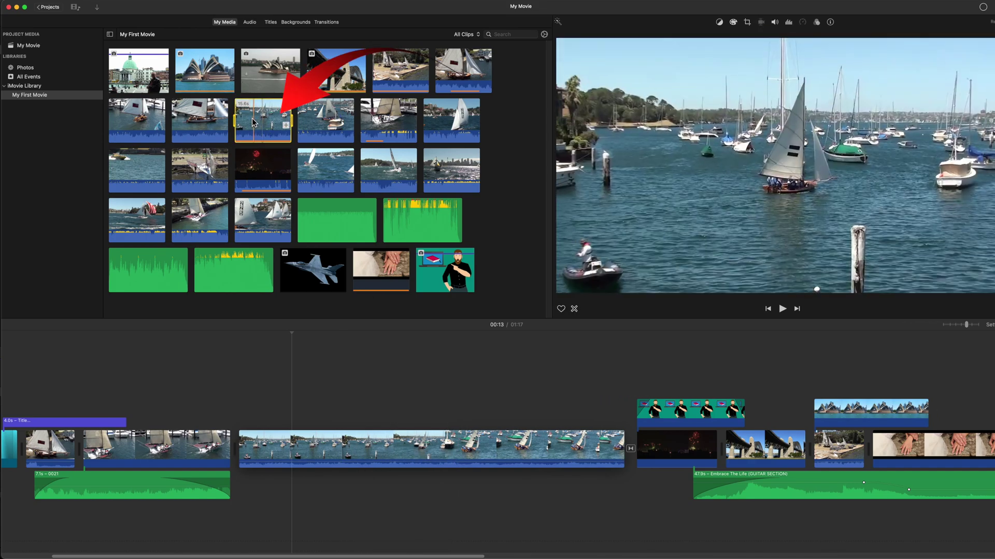
pyautogui.moveTo(268, 123)
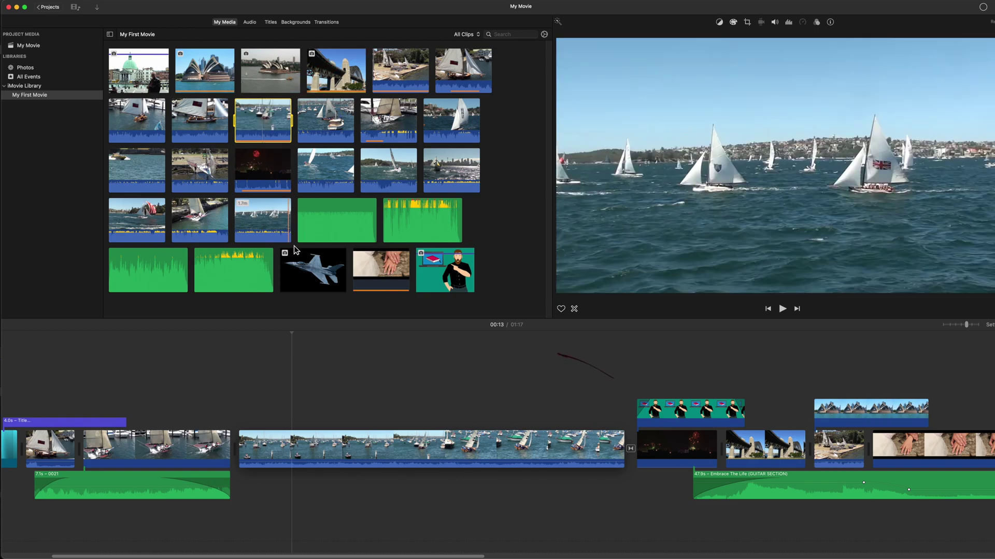
pyautogui.click(489, 464)
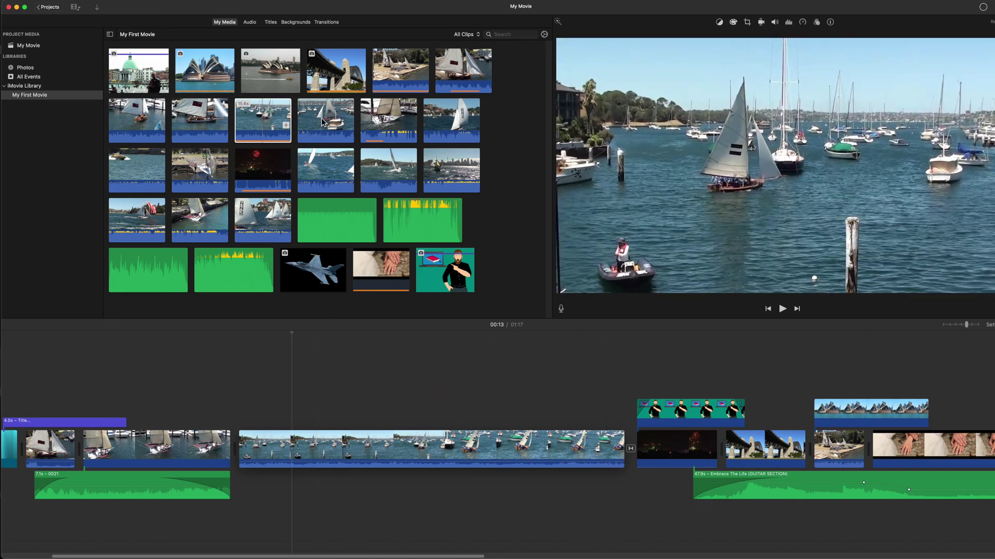
pyautogui.moveTo(320, 123); pyautogui.dragTo(329, 443)
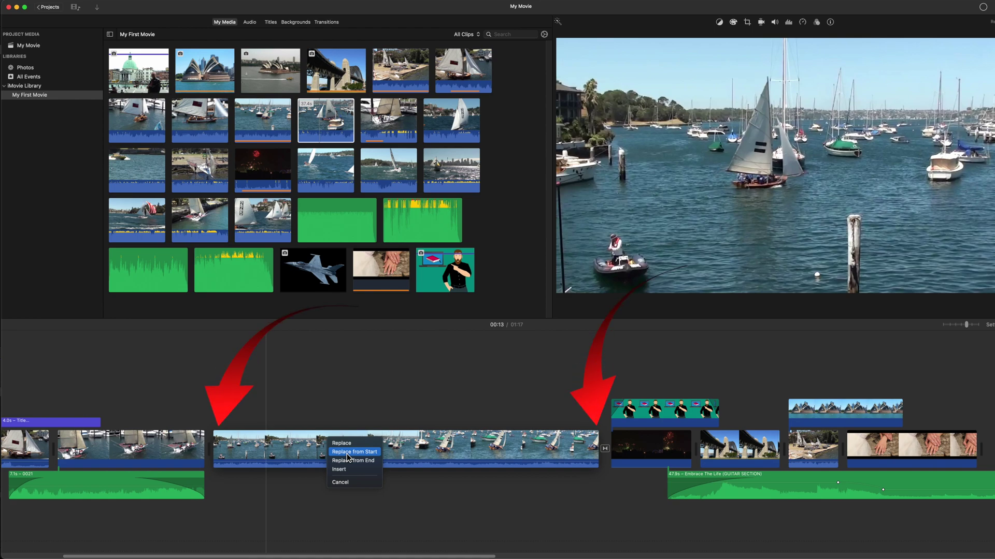
# - Replace the harbour clip from its start, then cancel a too-short fireworks replacement
pyautogui.click(346, 453)
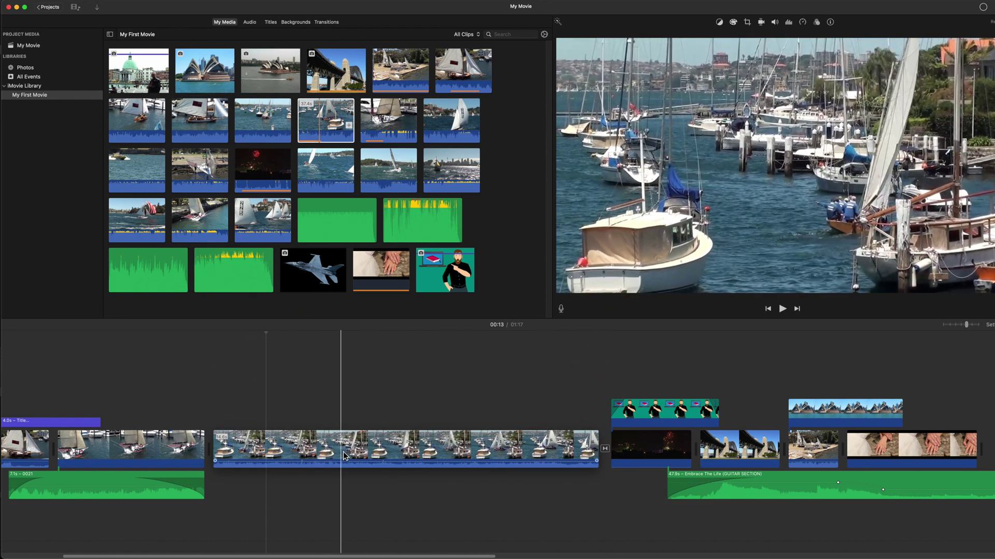
pyautogui.moveTo(270, 171); pyautogui.dragTo(349, 439)
pyautogui.click(366, 441)
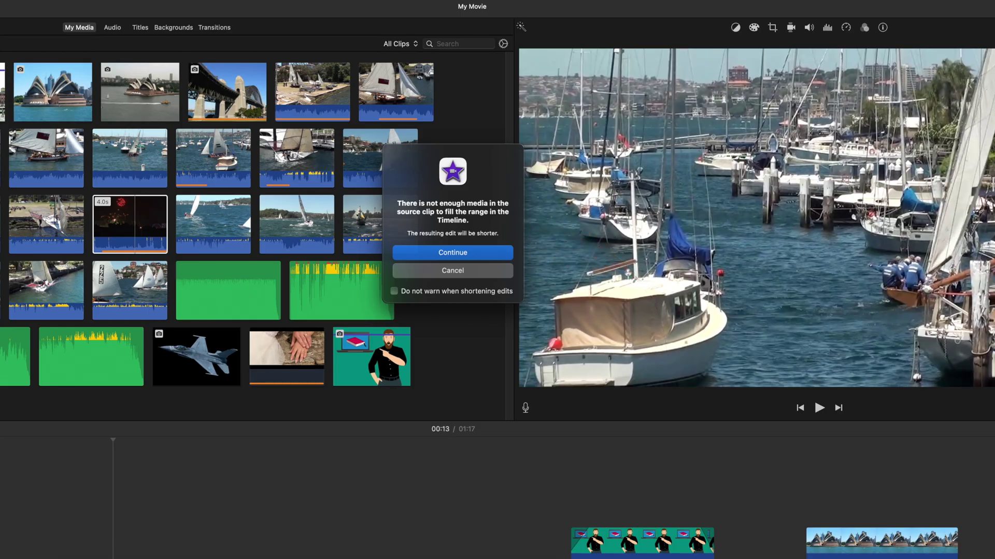
pyautogui.click(466, 272)
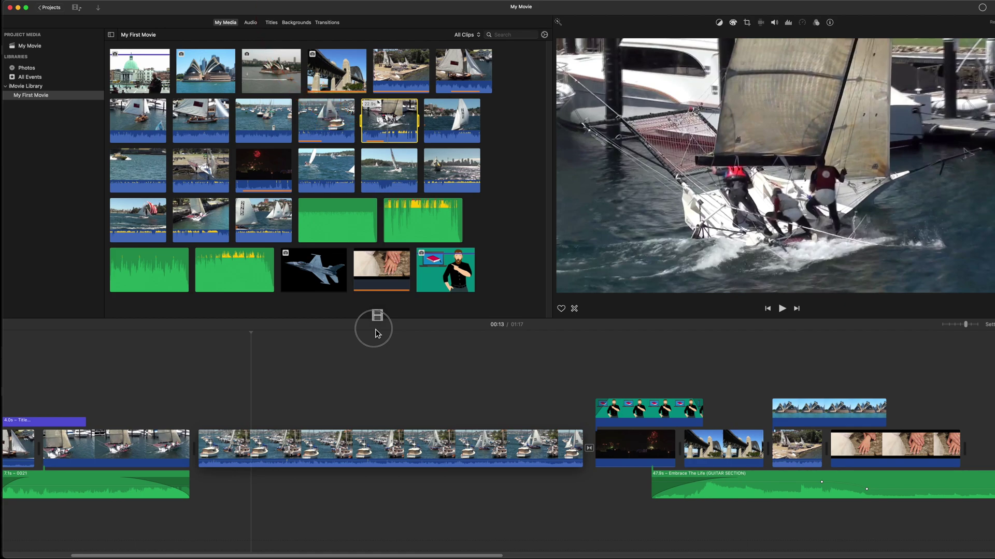
# - Replace the timeline clip with the catamaran footage
pyautogui.moveTo(377, 333); pyautogui.dragTo(356, 446)
pyautogui.click(381, 463)
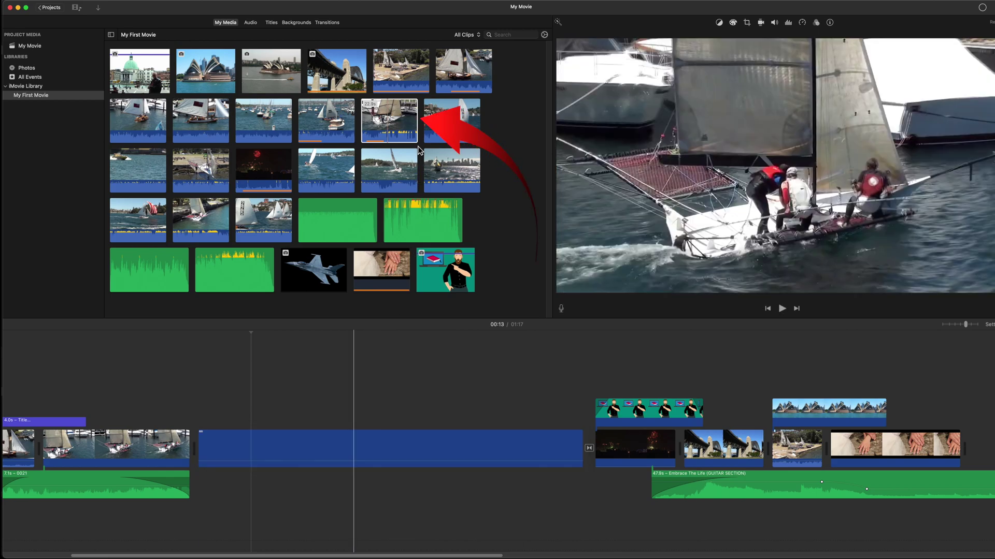
pyautogui.click(399, 124)
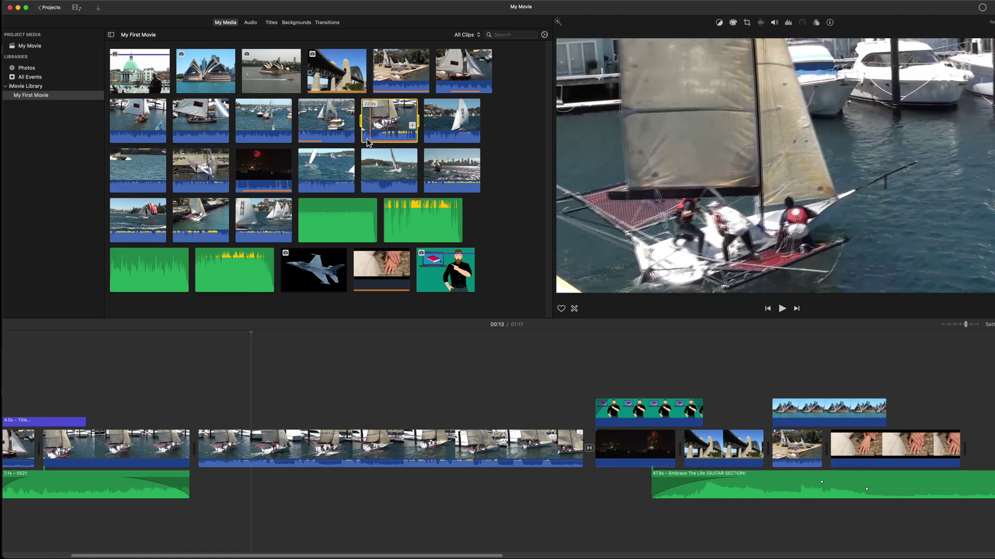
# - Insert the fireworks clip into the middle of the catamaran clip, splitting it
pyautogui.click(267, 170)
pyautogui.moveTo(264, 170); pyautogui.dragTo(332, 447)
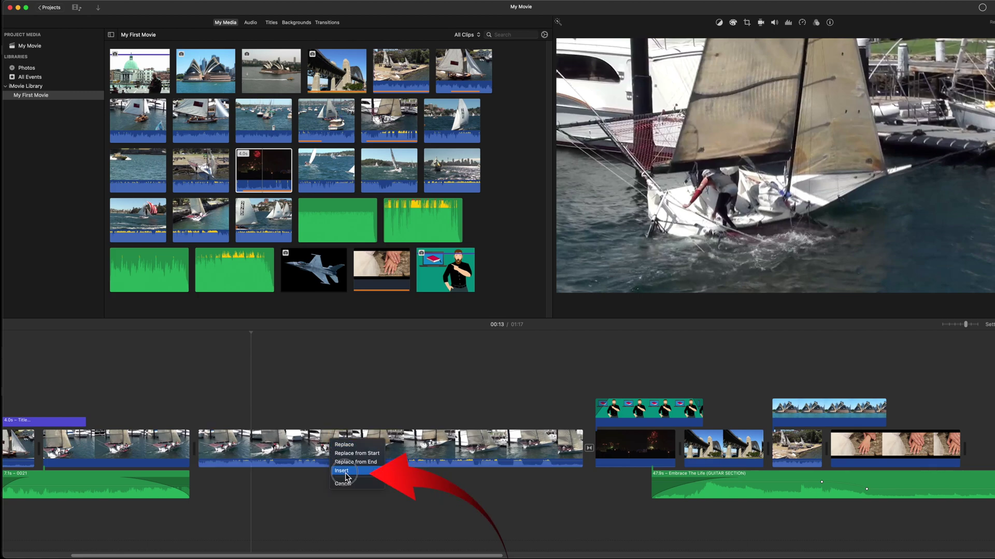
pyautogui.click(346, 478)
pyautogui.click(452, 466)
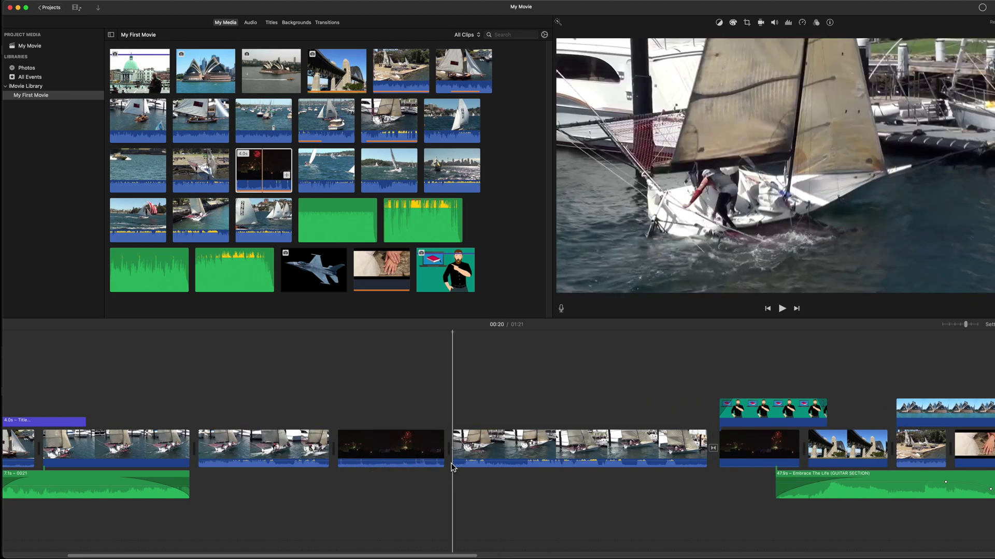